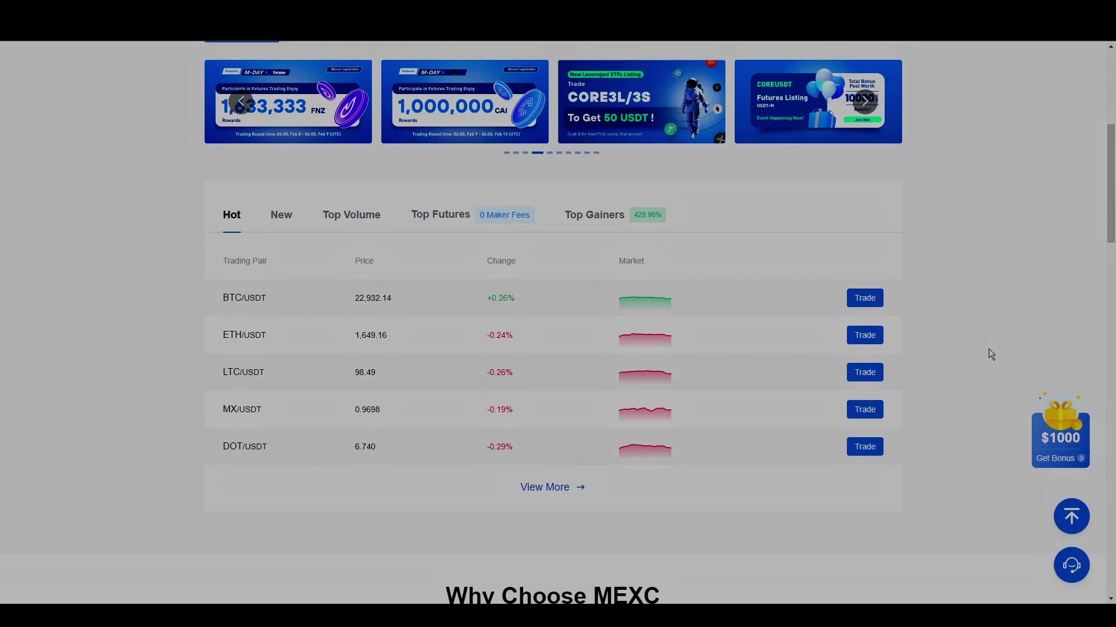
scroll(992, 349, "down", 3)
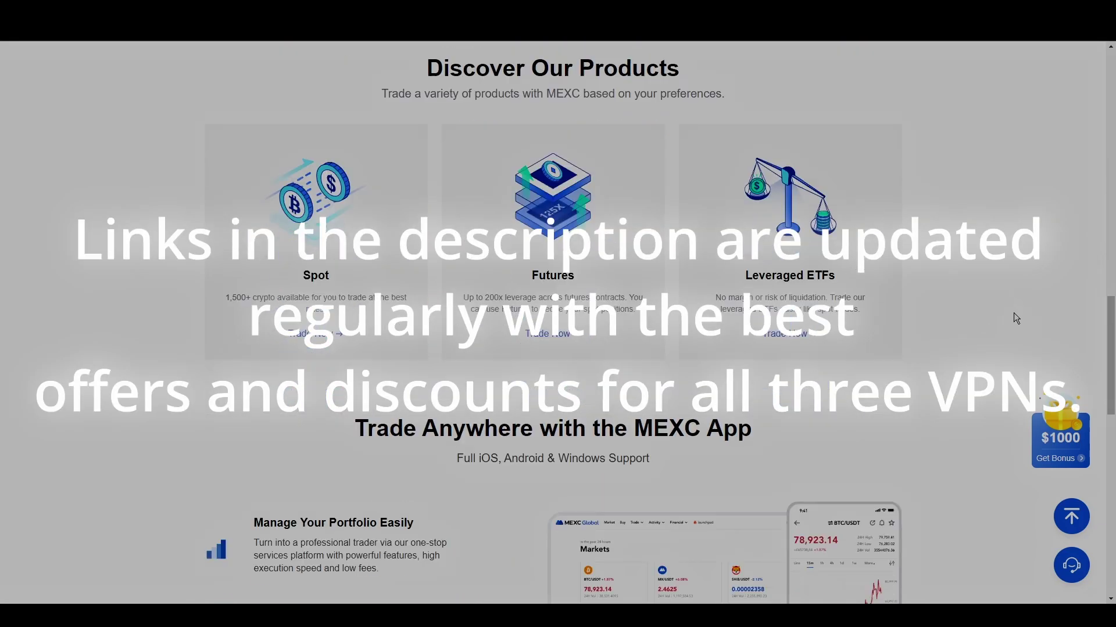
scroll(924, 343, "down", 7)
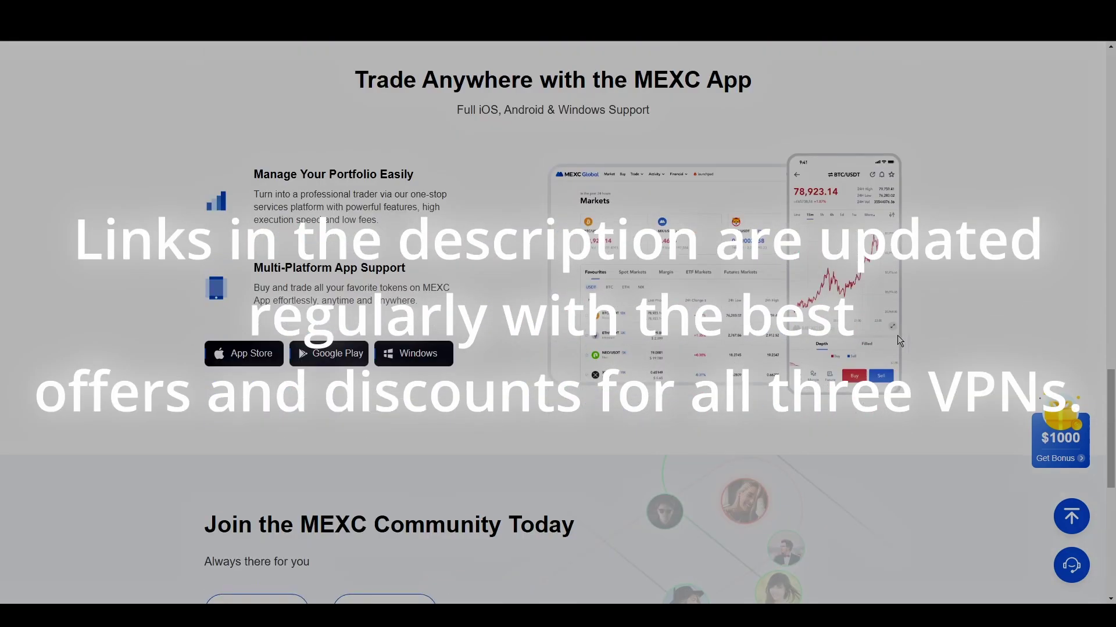
scroll(1013, 330, "down", 2)
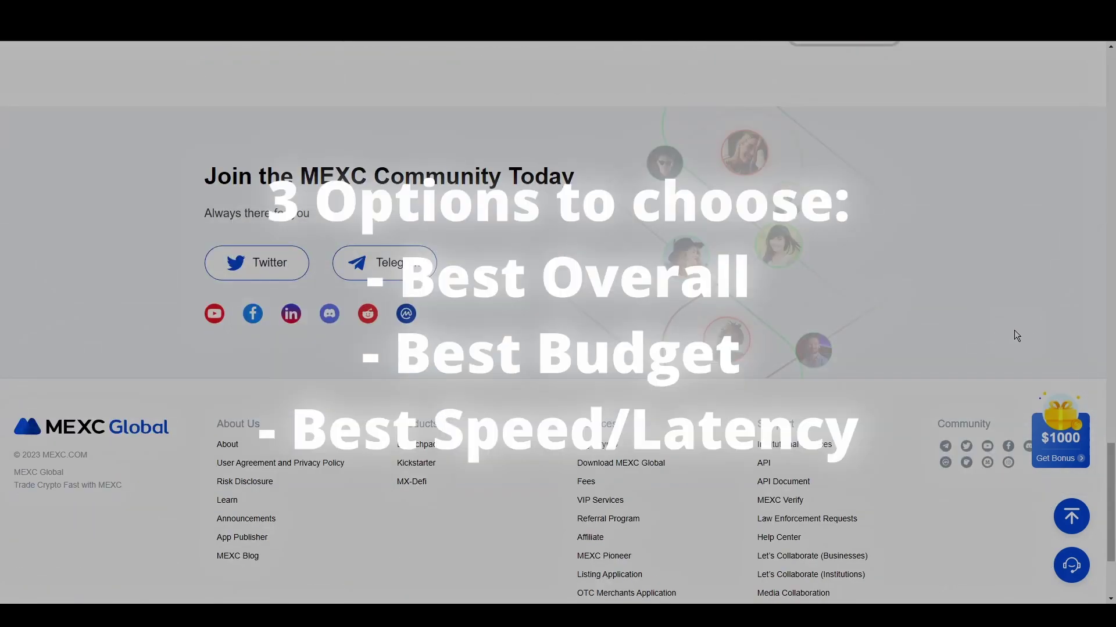
Step: Start the no-VPN Waveform bufferbloat test in the browser
scroll(1013, 330, "up", 4)
scroll(1017, 335, "up", 6)
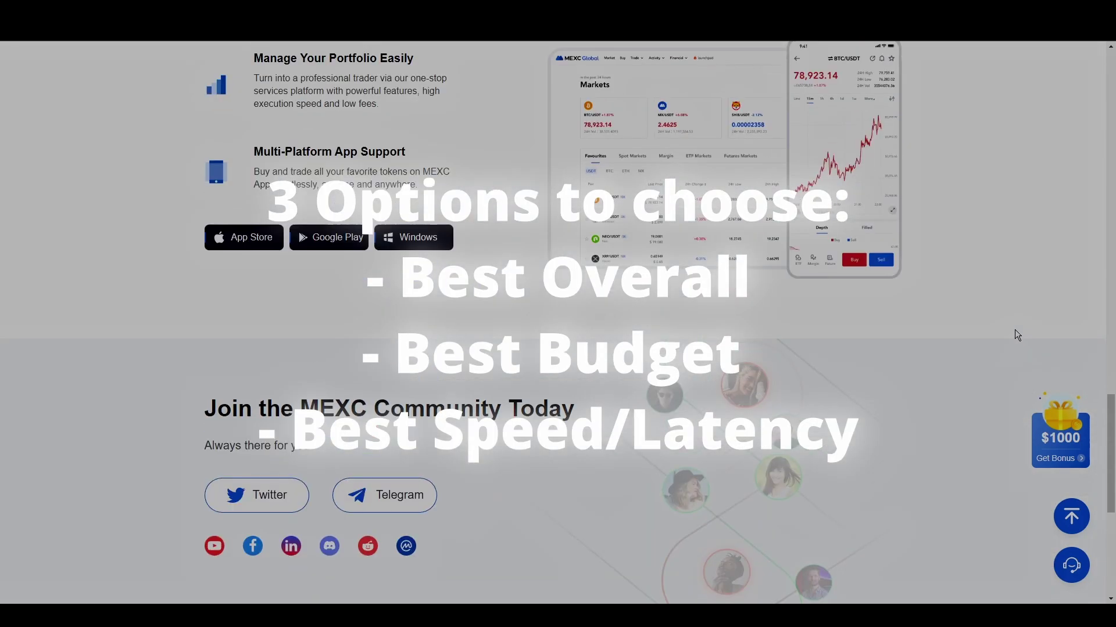
scroll(1015, 323, "up", 3)
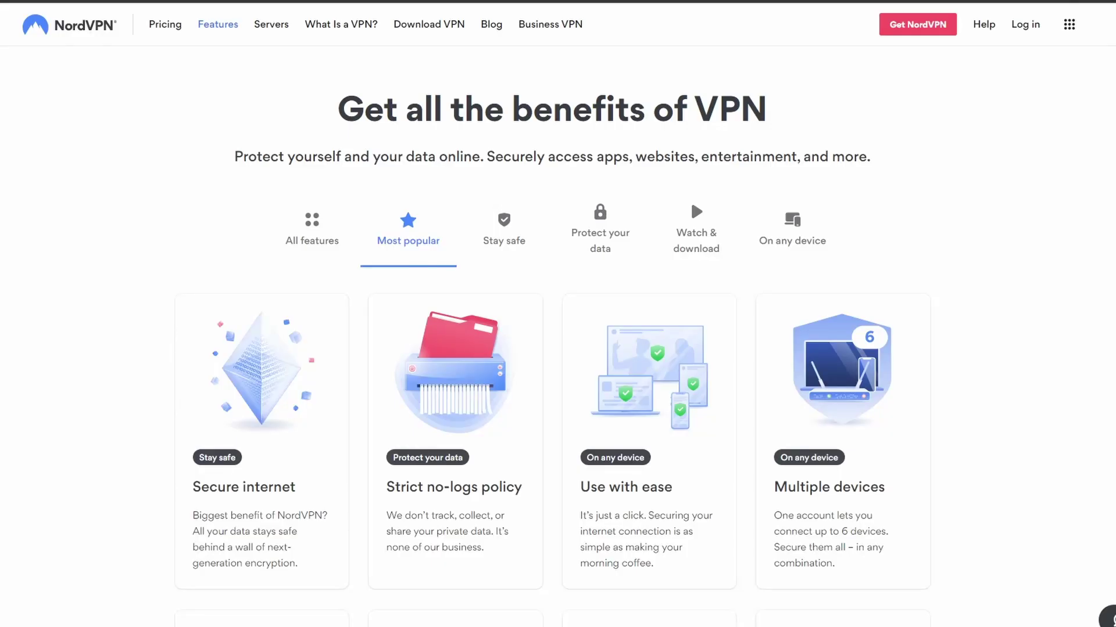
scroll(552, 349, "down", 3)
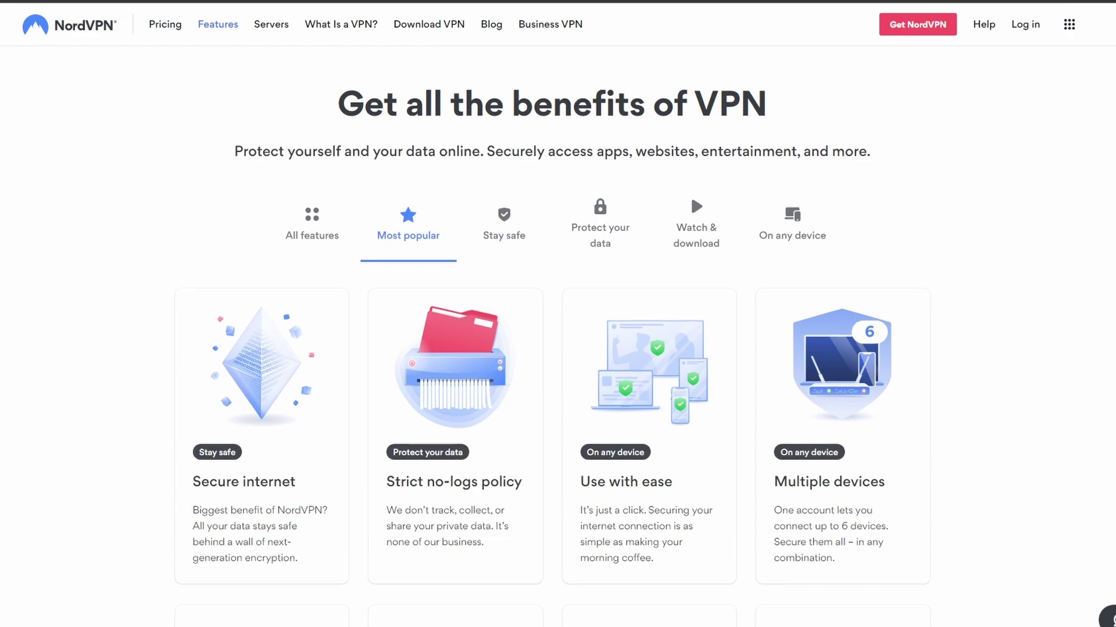
scroll(552, 349, "down", 3)
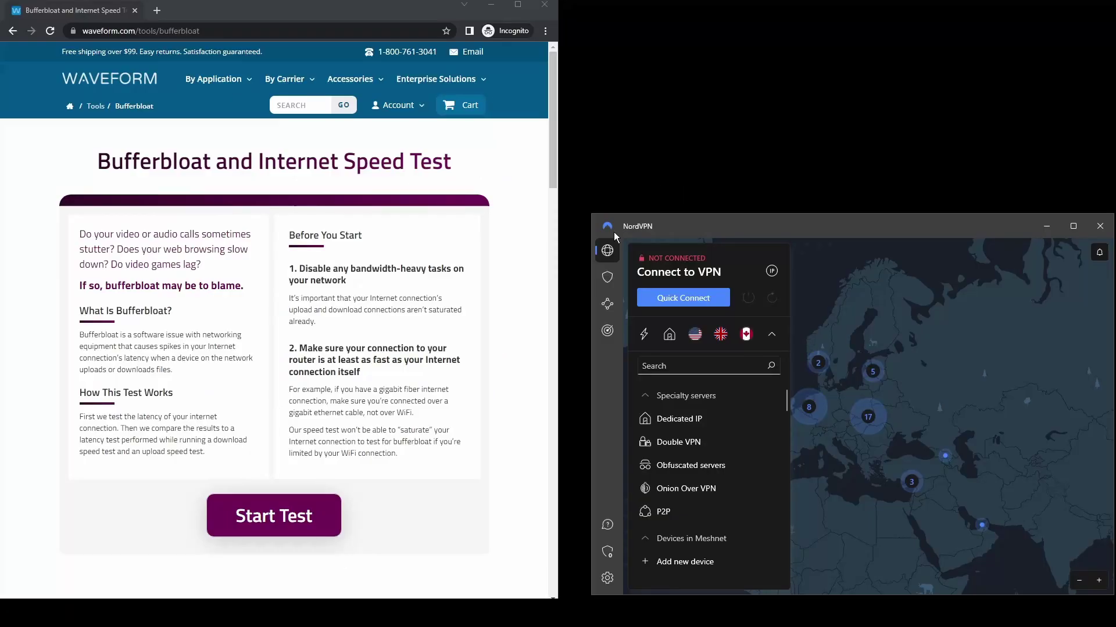
key("Return")
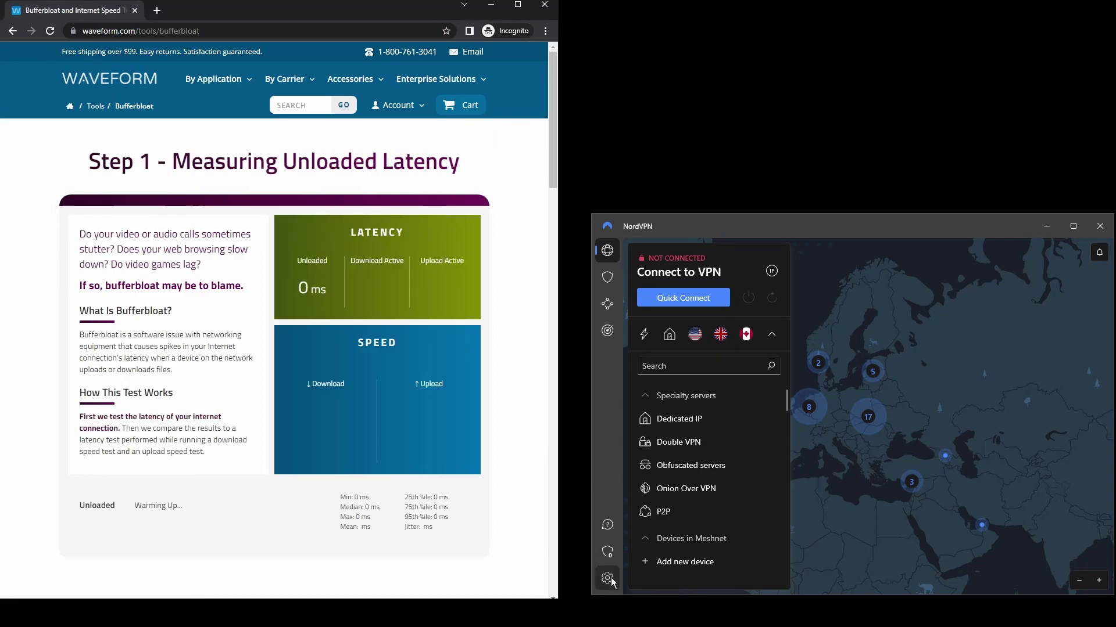
Step: In NordVPN's General settings, try the light theme, then keep dark mode
left_click(607, 579)
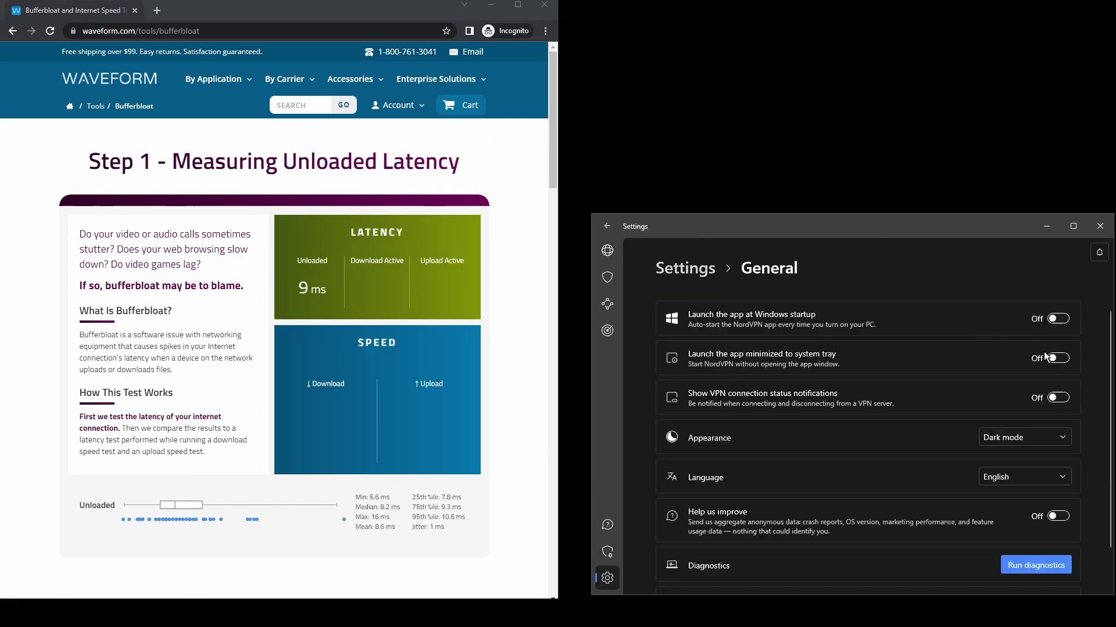
left_click(1040, 437)
left_click(1006, 414)
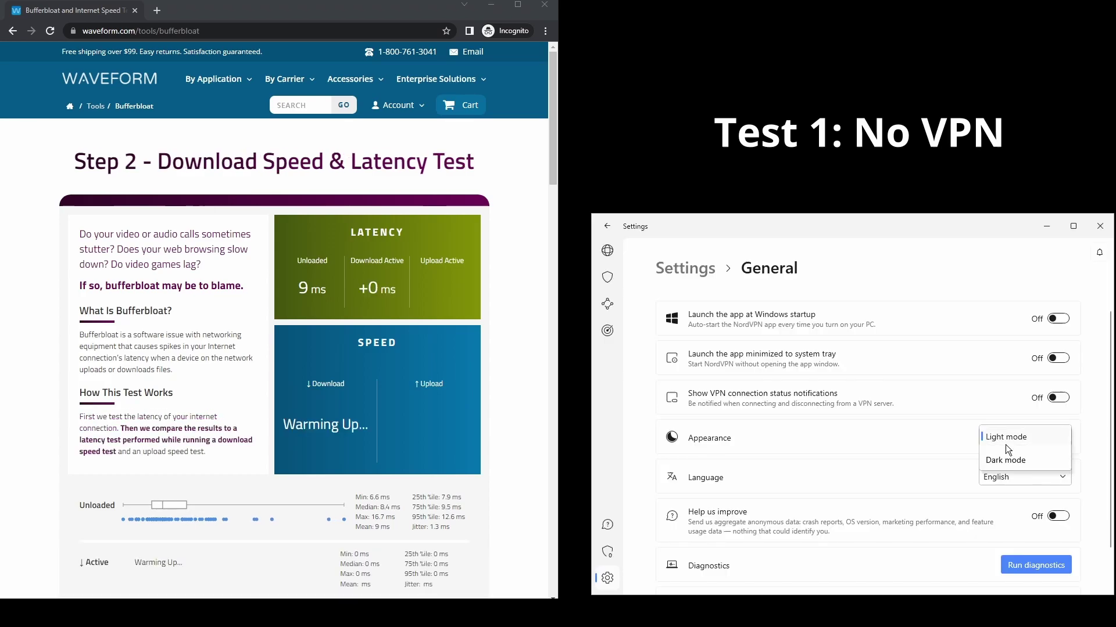
left_click(1005, 461)
scroll(997, 465, "down", 1)
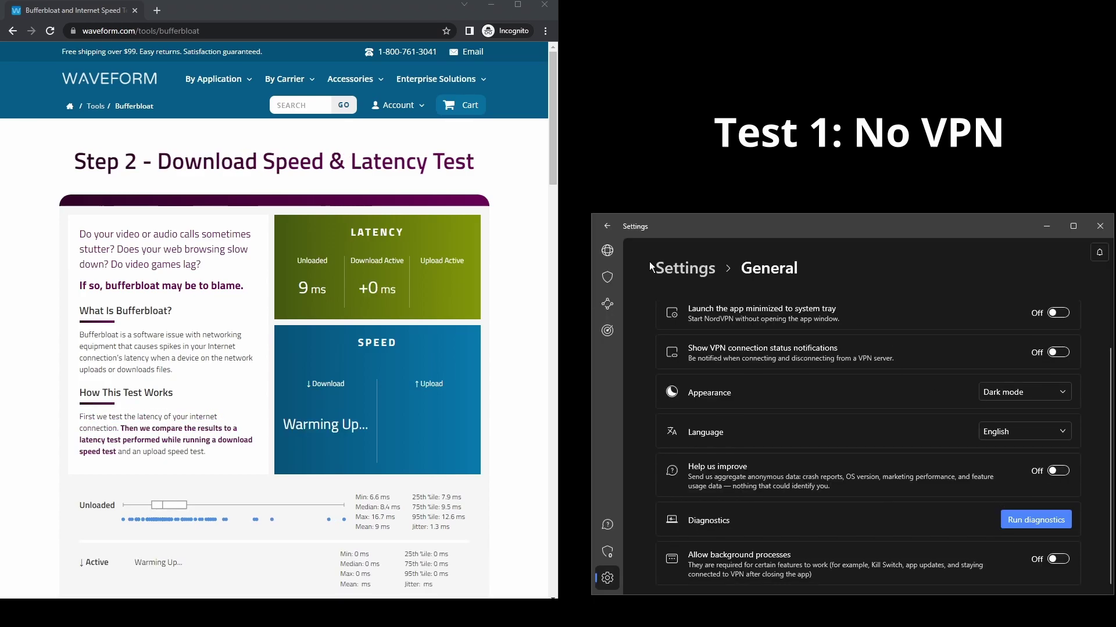
Step: Browse NordVPN's Connection, Kill Switch and Split tunneling settings pages
left_click(674, 268)
left_click(828, 369)
scroll(989, 393, "down", 1)
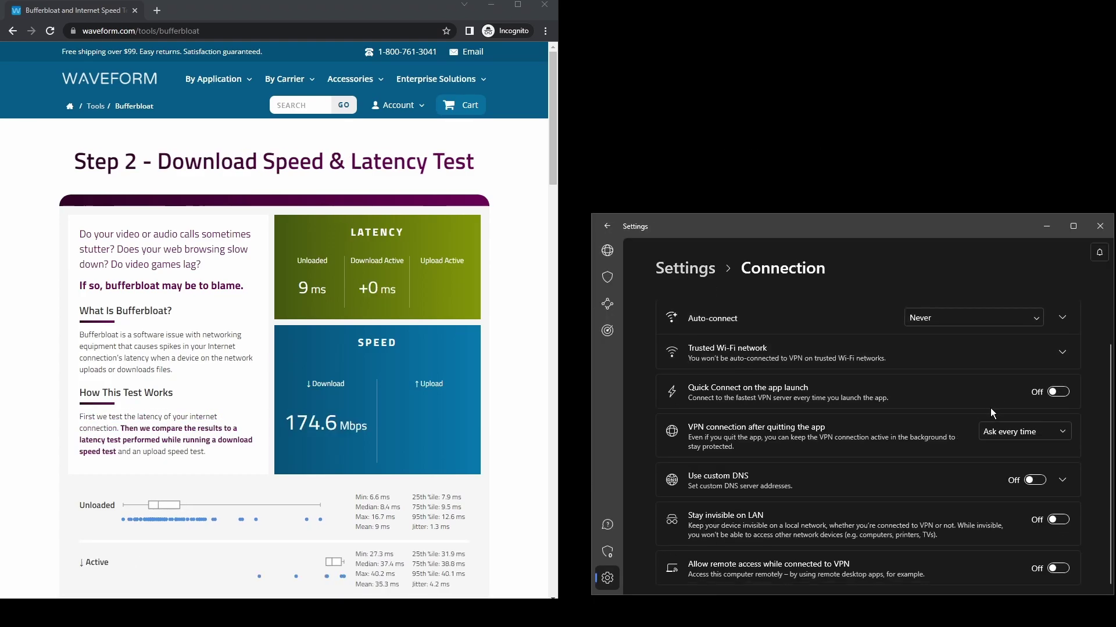
scroll(1013, 534, "up", 1)
left_click(685, 270)
left_click(752, 414)
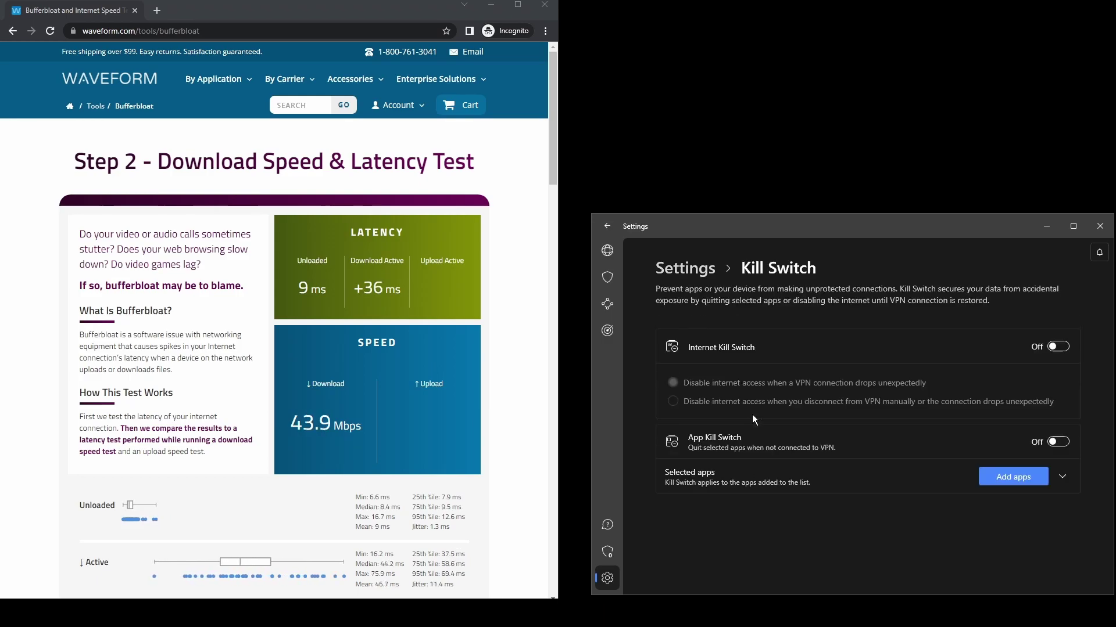
left_click(690, 269)
left_click(856, 459)
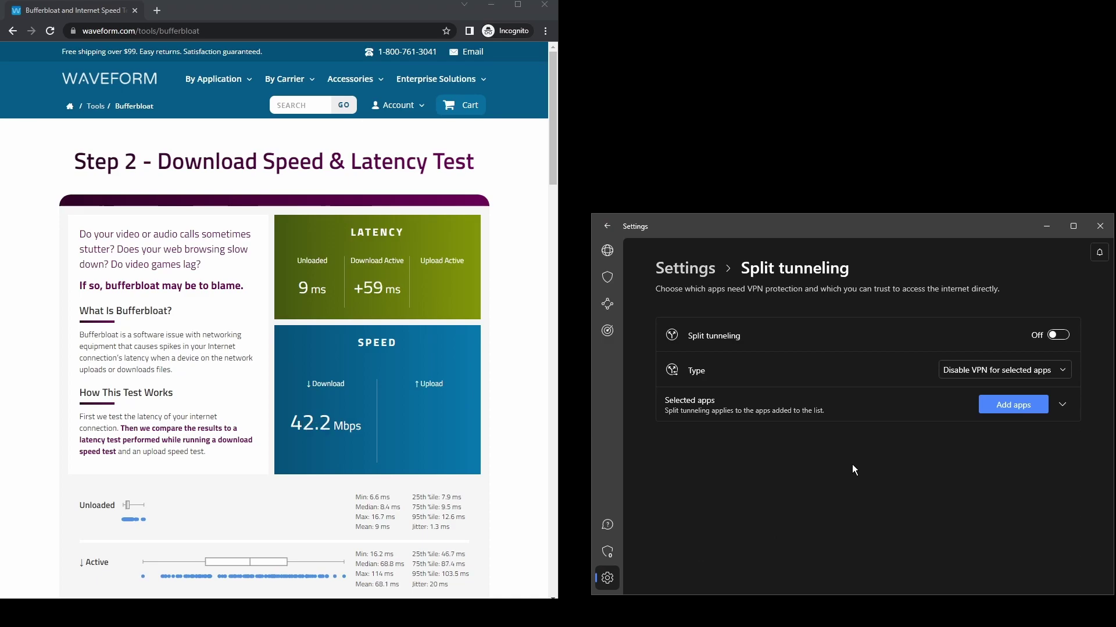
Step: Leave settings and review the Security score, Threat Protection and Dark Web Monitor pages
left_click(690, 272)
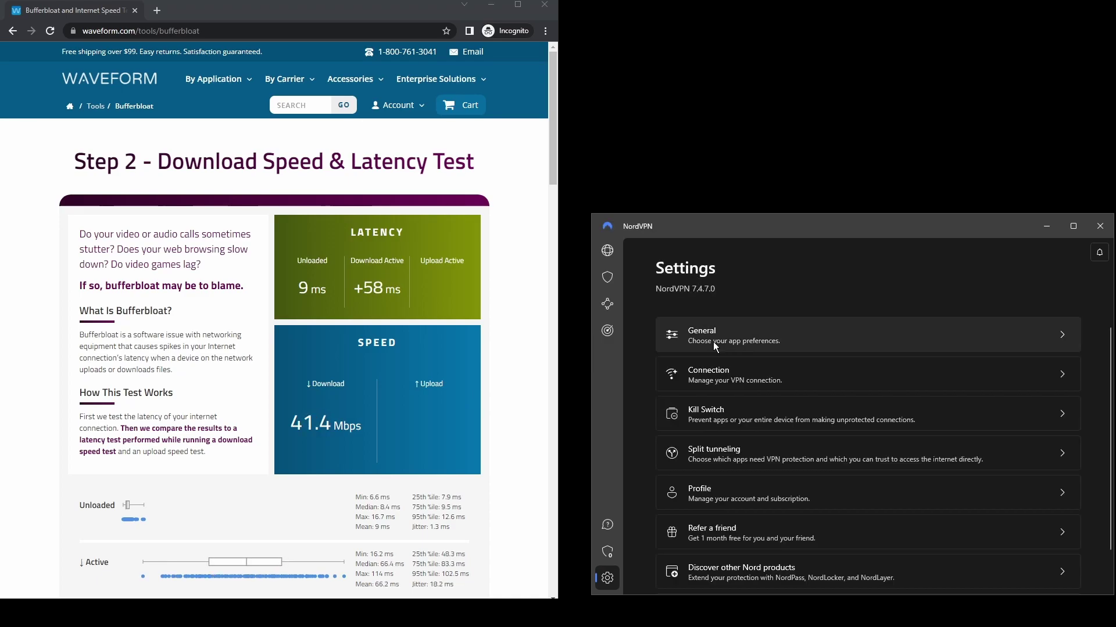
left_click(611, 549)
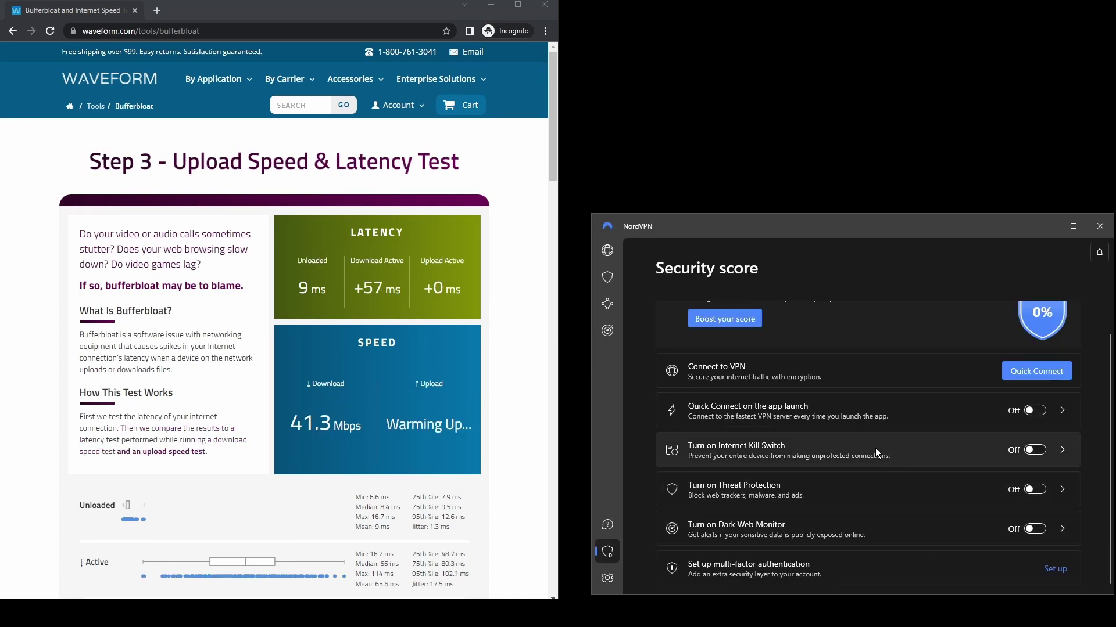
left_click(816, 490)
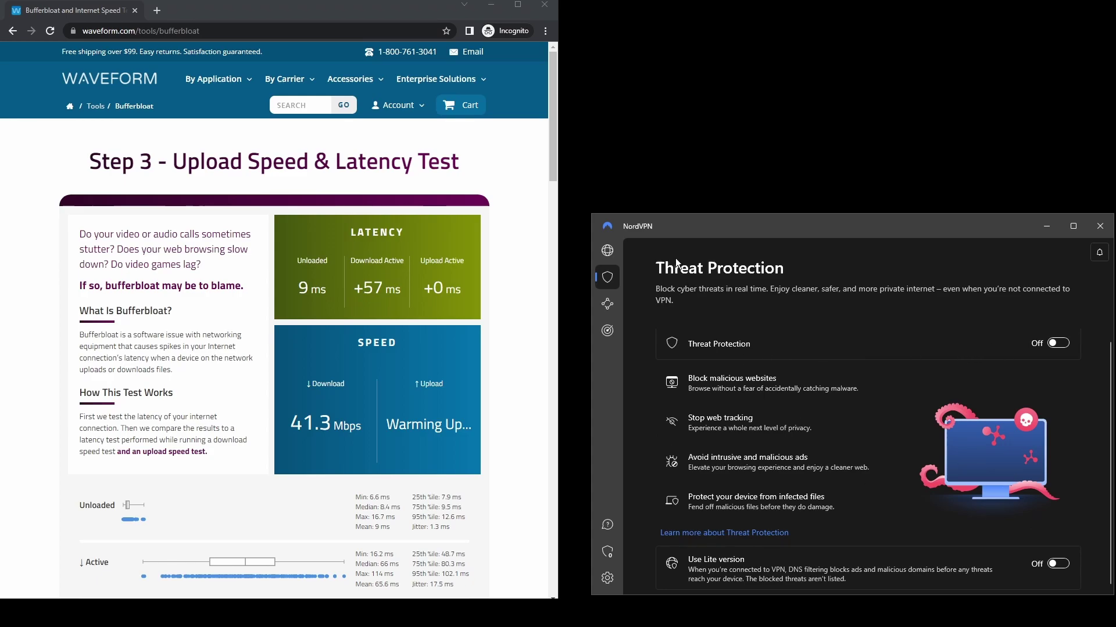
left_click(608, 552)
left_click(855, 531)
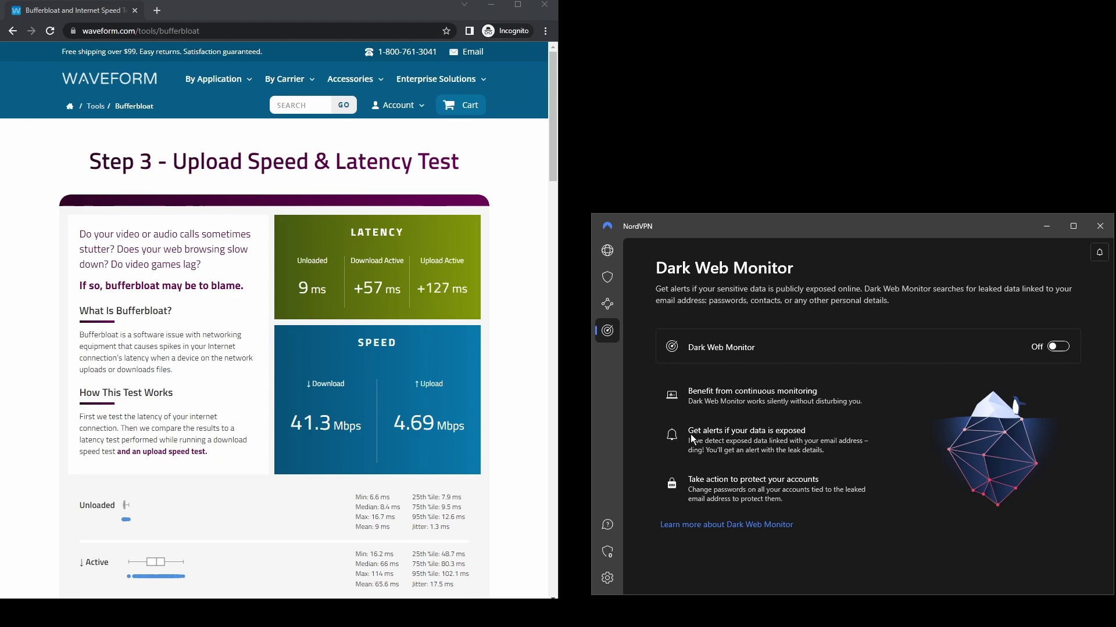
Step: Look at the Meshnet page, then return to NordVPN's server map
left_click(608, 306)
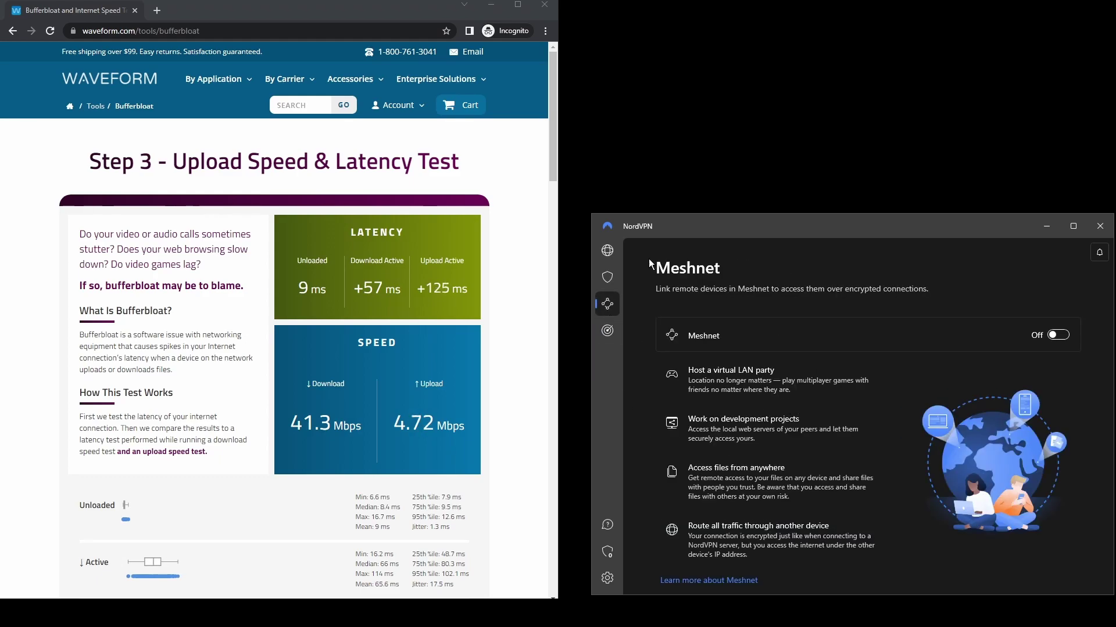
left_click(609, 252)
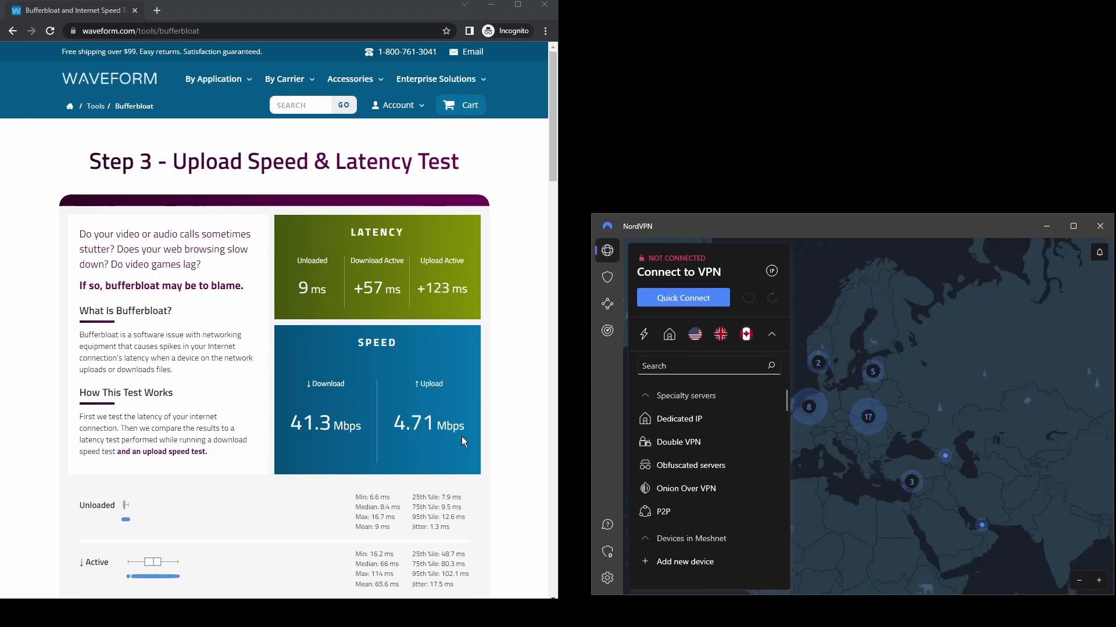
scroll(463, 435, "down", 2)
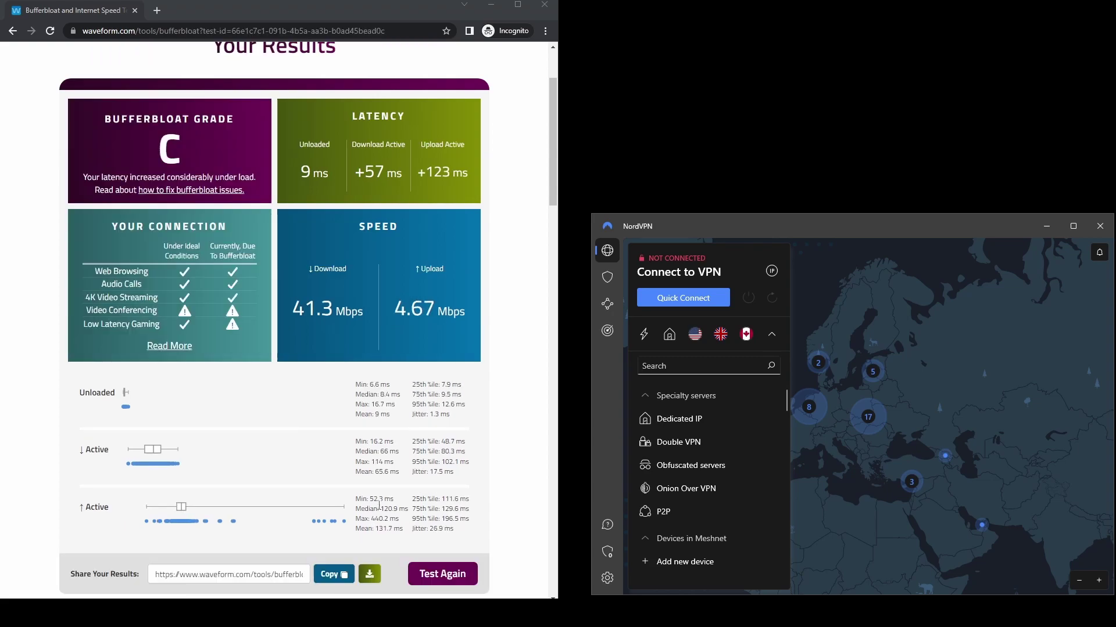
Step: Reload the Waveform page to run a fresh bufferbloat test
scroll(441, 341, "up", 2)
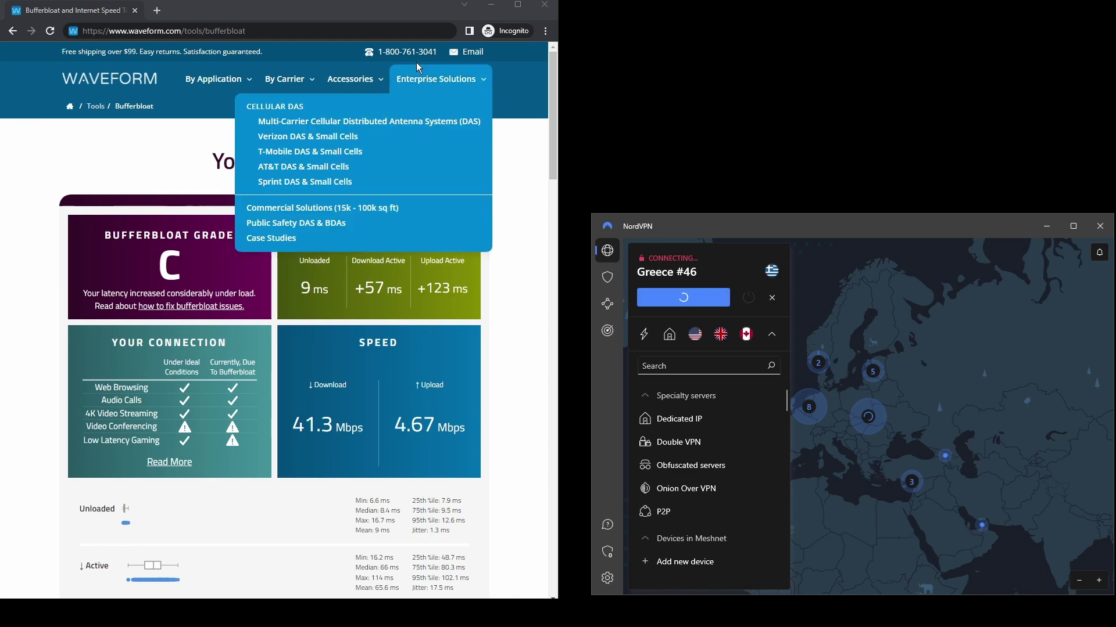
key("Return")
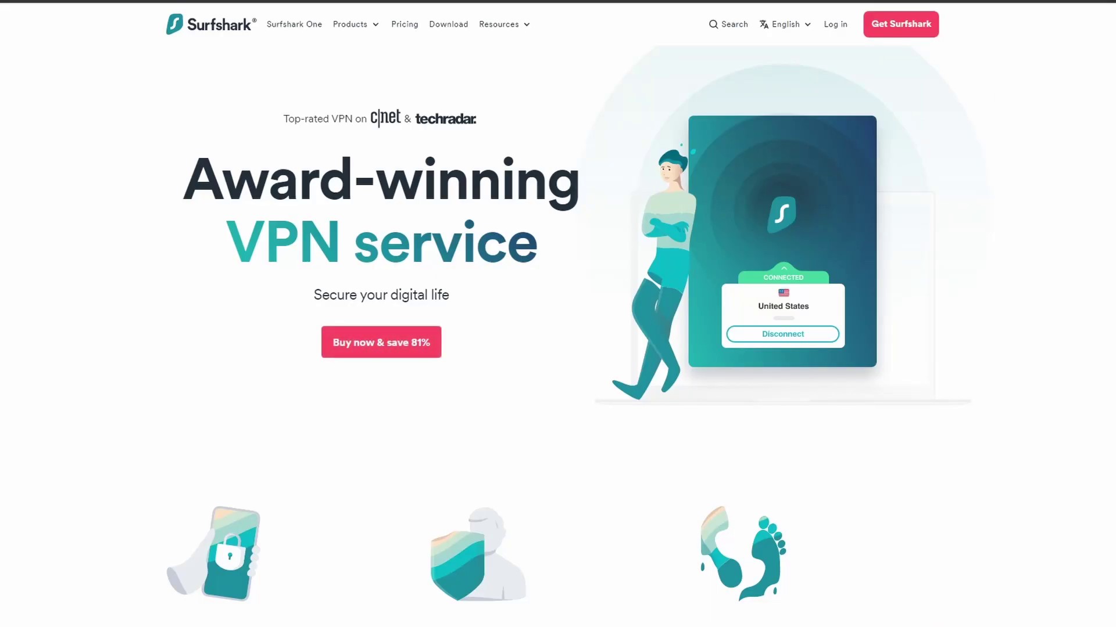
scroll(558, 325, "down", 8)
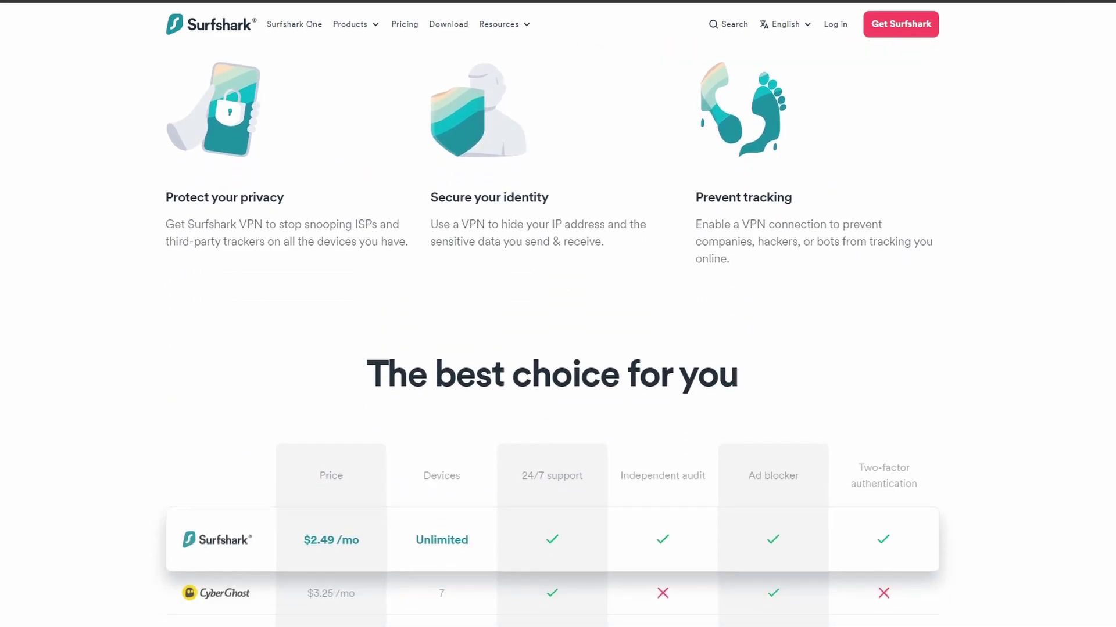
scroll(557, 326, "down", 4)
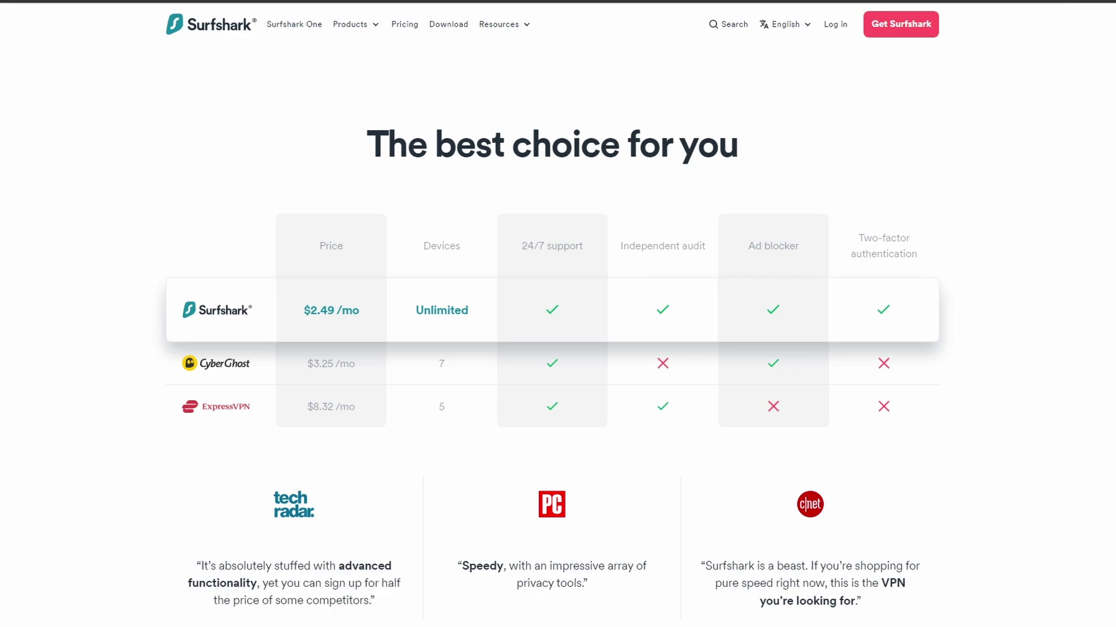
scroll(558, 326, "down", 1)
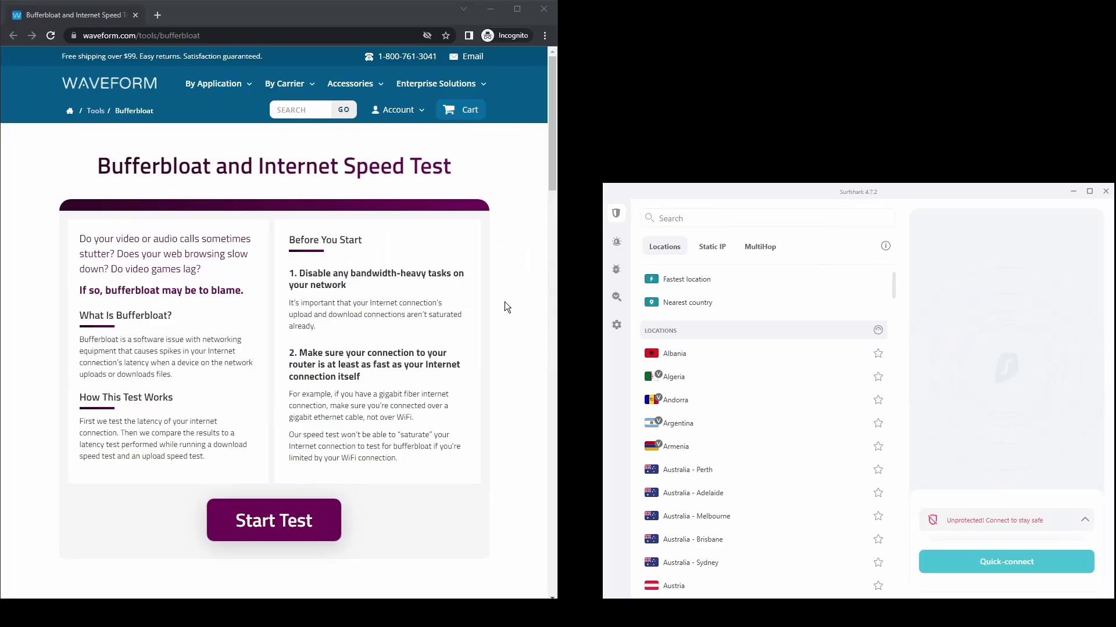
Step: Start the no-VPN test and review Surfshark's VPN protocol choices without changing them
left_click(273, 520)
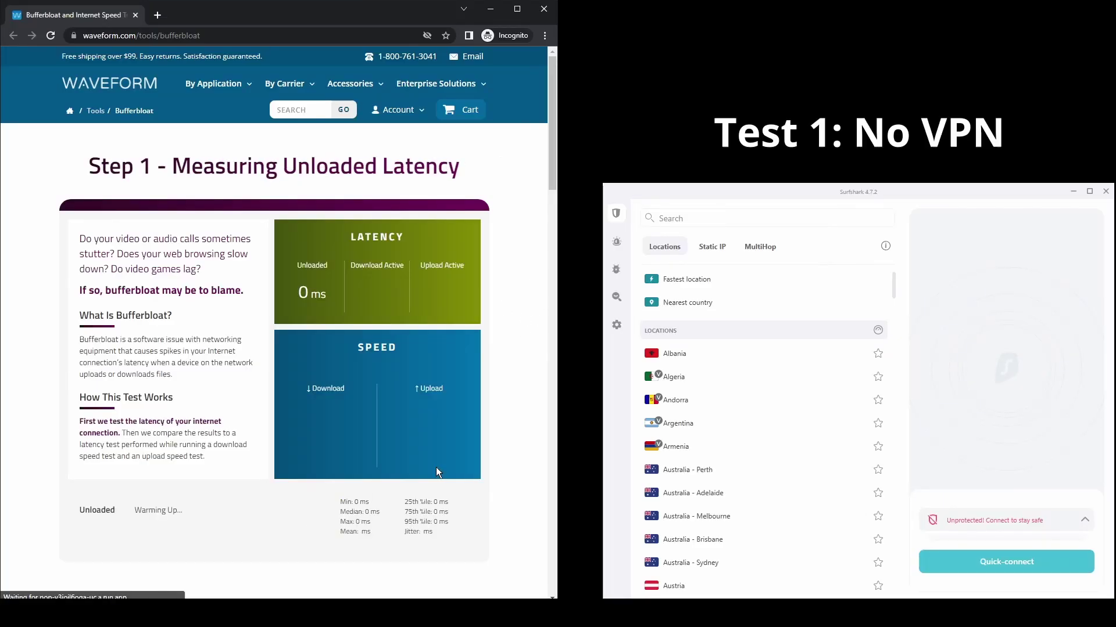
left_click(621, 326)
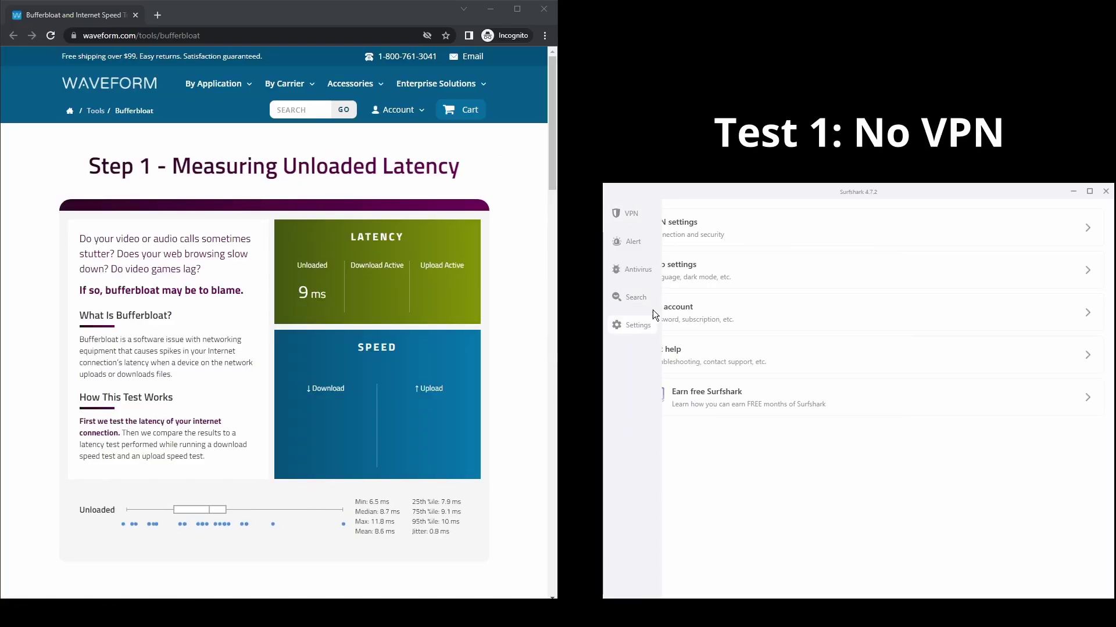
left_click(816, 236)
scroll(1040, 319, "down", 2)
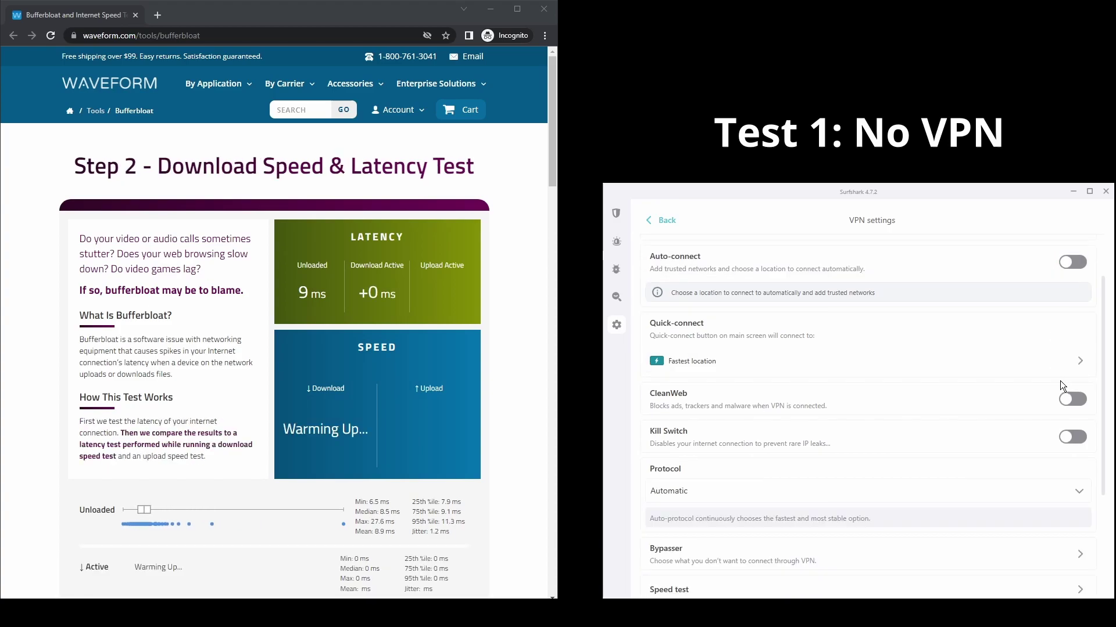
left_click(1063, 435)
left_click(1063, 435)
scroll(1056, 428, "down", 2)
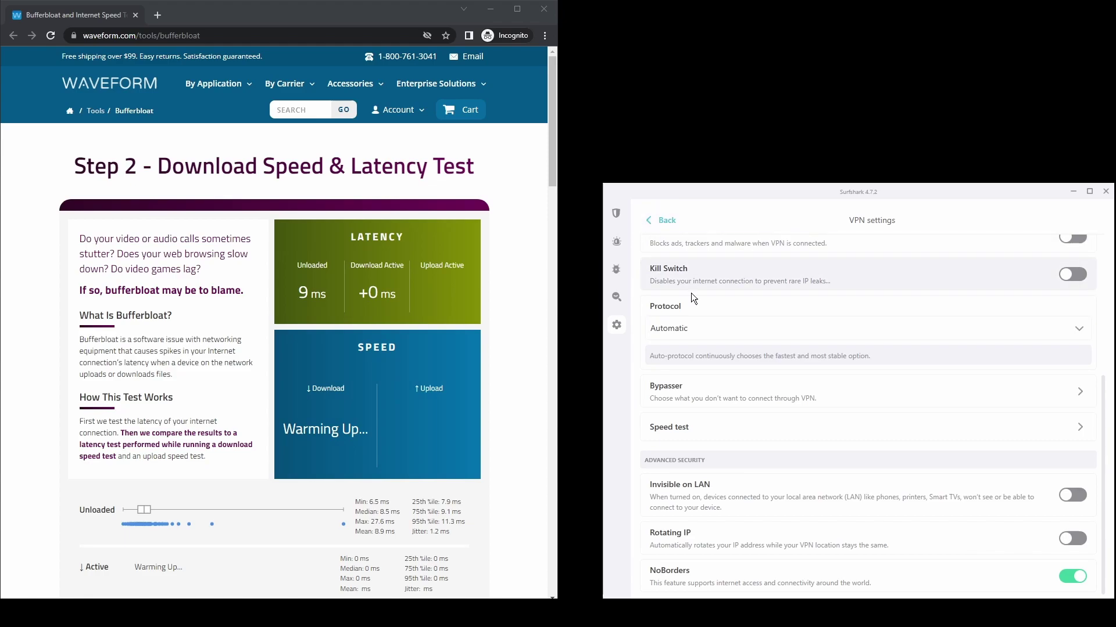
left_click(704, 326)
left_click(668, 224)
Step: In Surfshark's App settings, switch to dark mode and turn off crash reports
left_click(756, 274)
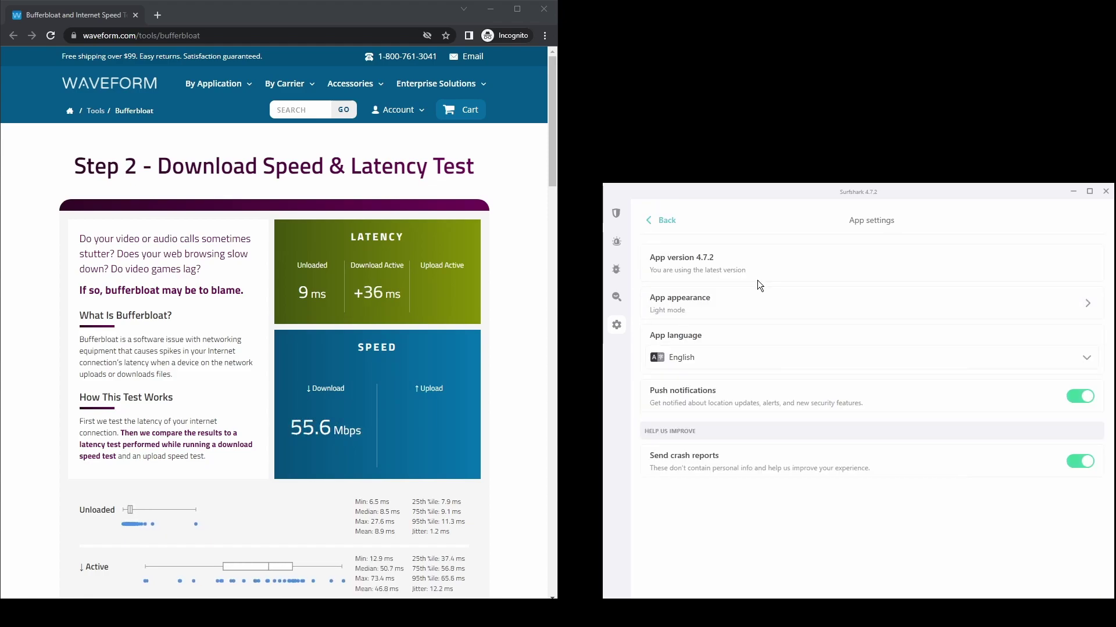
left_click(968, 308)
left_click(659, 287)
left_click(666, 220)
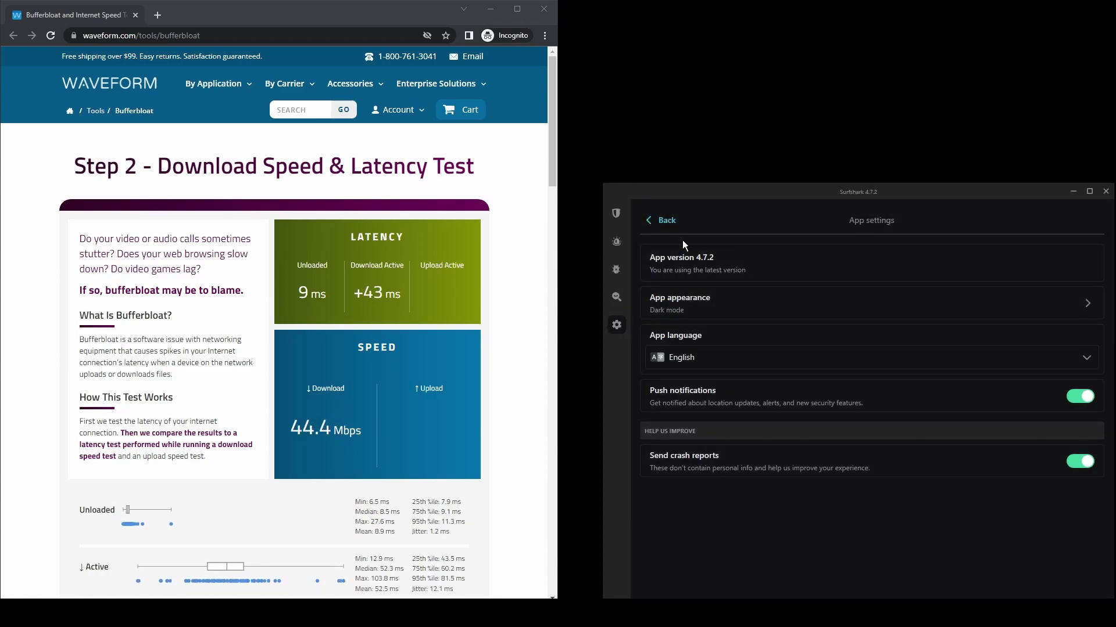
left_click(1079, 396)
left_click(1081, 461)
left_click(662, 220)
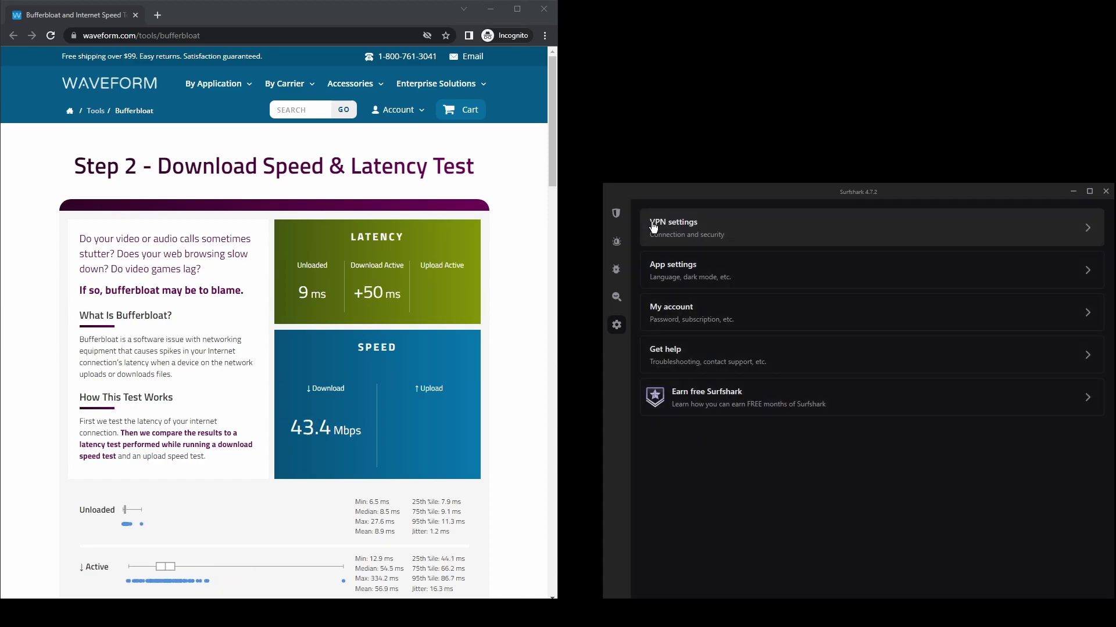
Step: Look over the Search, Antivirus and Alert pages, then return to the VPN locations list
left_click(619, 298)
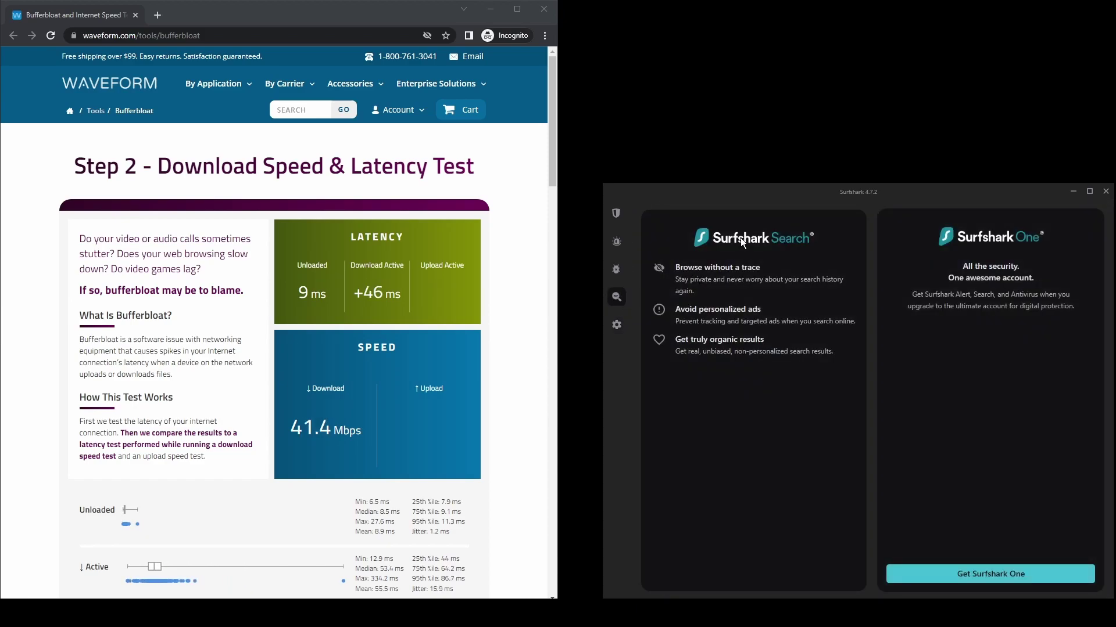
left_click(620, 271)
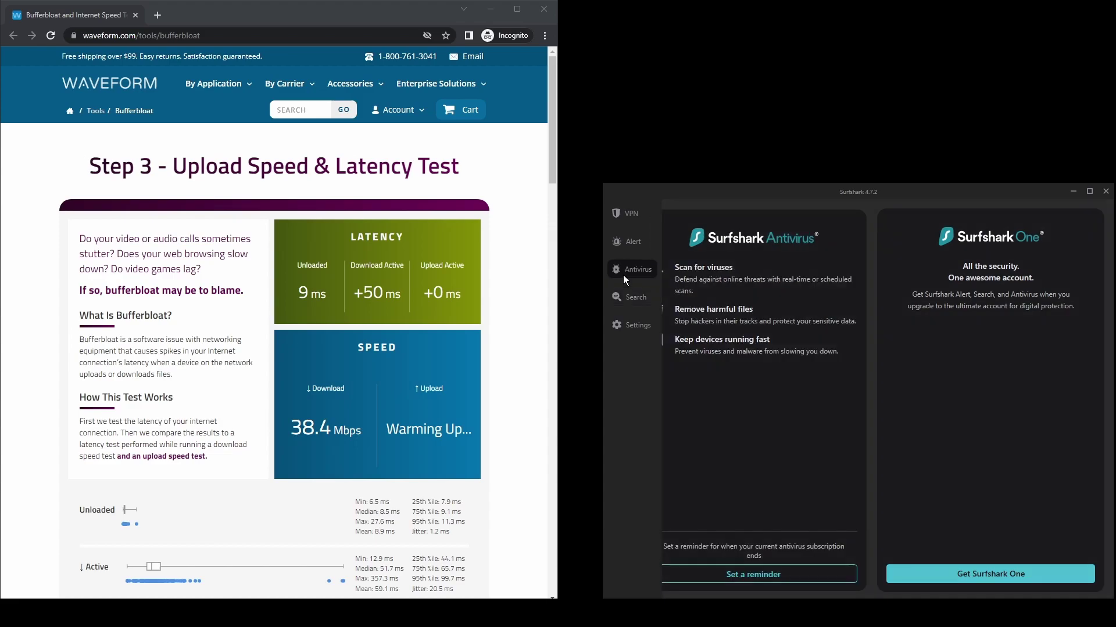
left_click(618, 244)
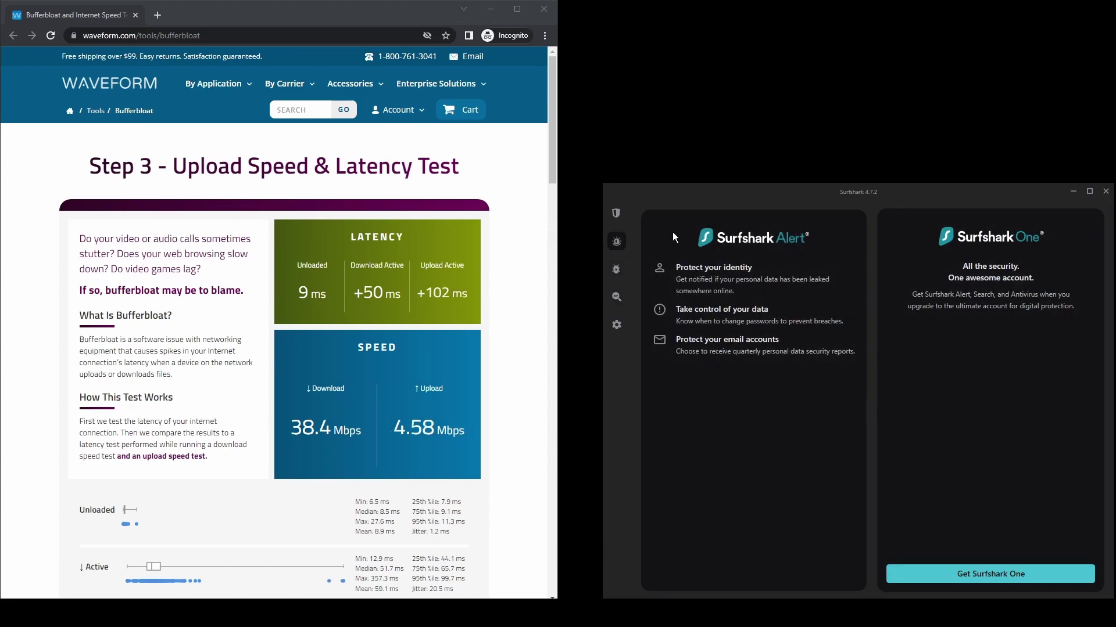
left_click(627, 220)
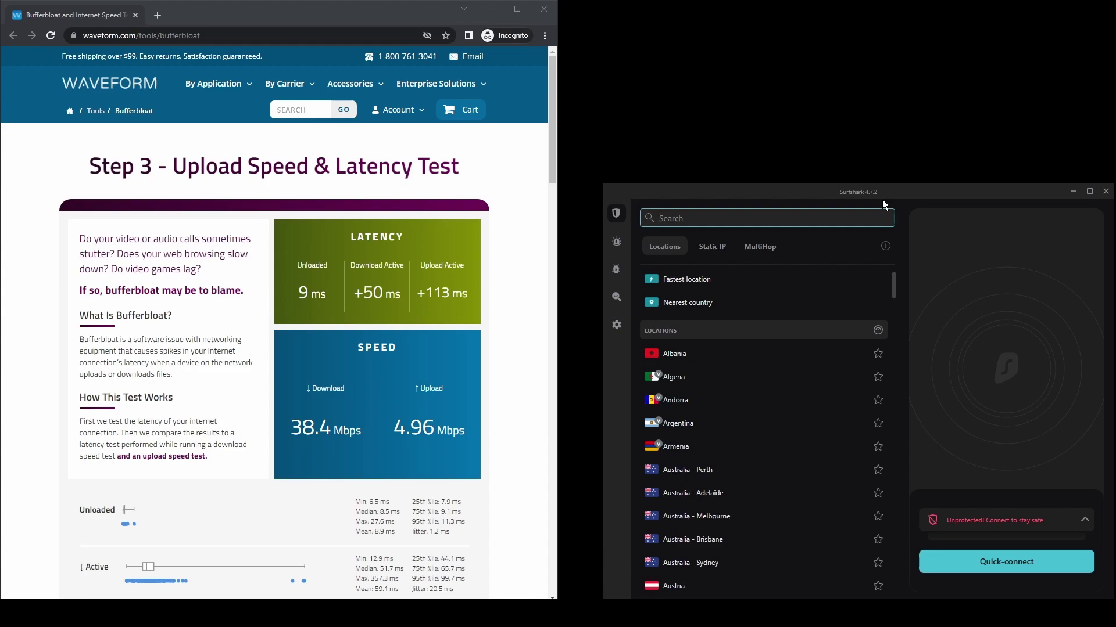
Step: Connect Surfshark to the fastest location, Greece – Athens, and rerun the Waveform test
left_click(716, 280)
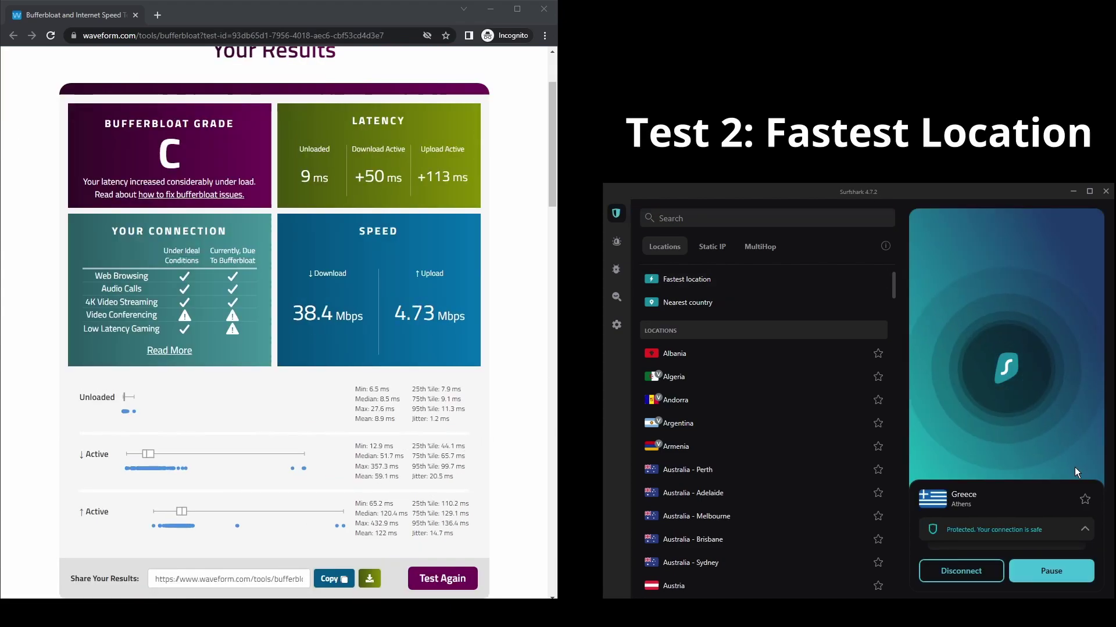
left_click(461, 581)
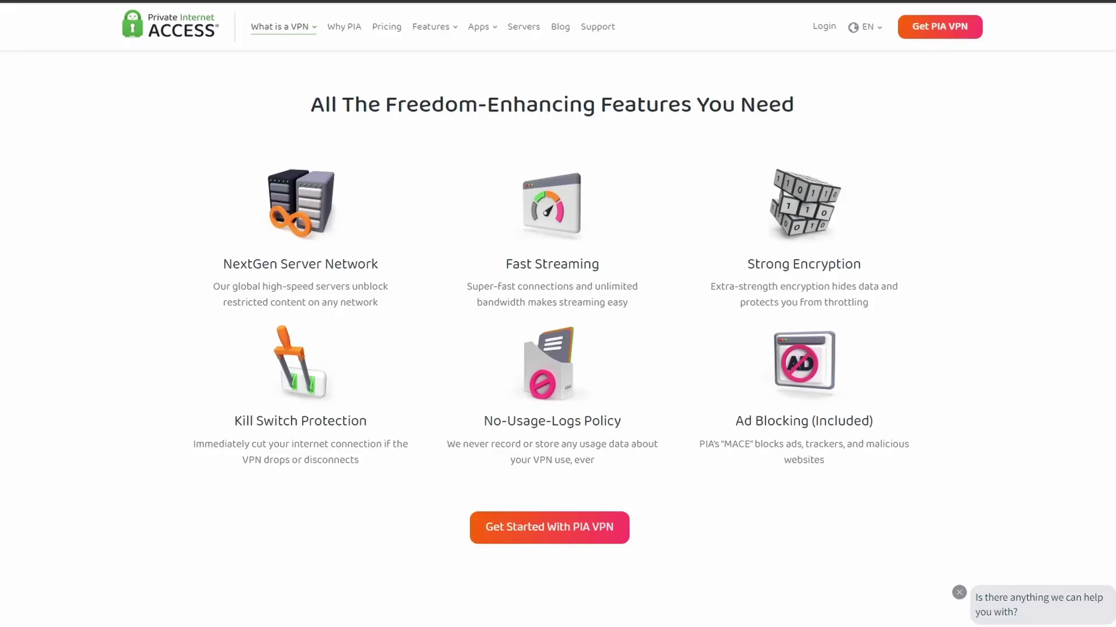
Step: Scroll the PIA homepage to the 'All The Freedom-Enhancing Features You Need' section
scroll(549, 349, "down", 3)
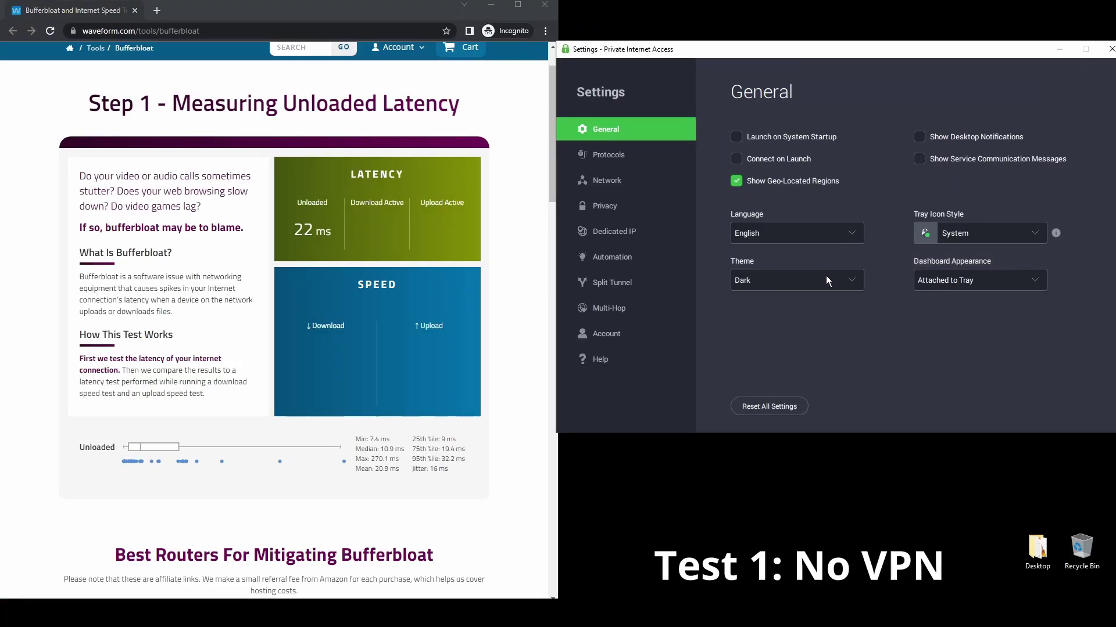
Step: Switch PIA's theme to Light, then back to Dark
left_click(828, 281)
left_click(790, 310)
left_click(810, 284)
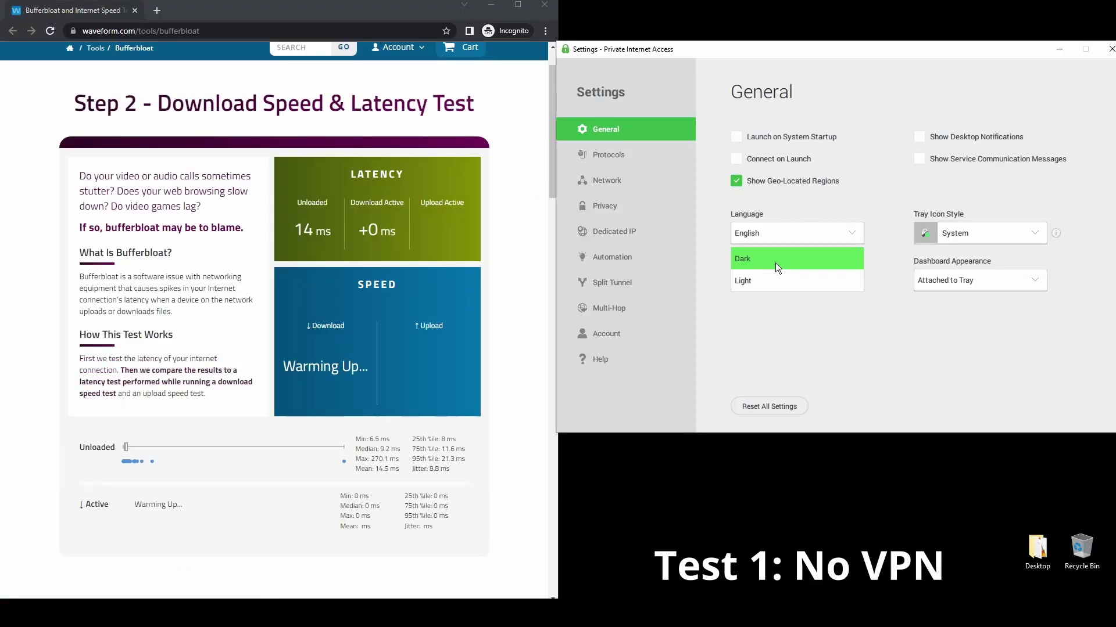
left_click(775, 263)
Step: Check PIA's transport, encryption, remote port and configuration options, leaving them unchanged on Default
left_click(616, 157)
left_click(810, 202)
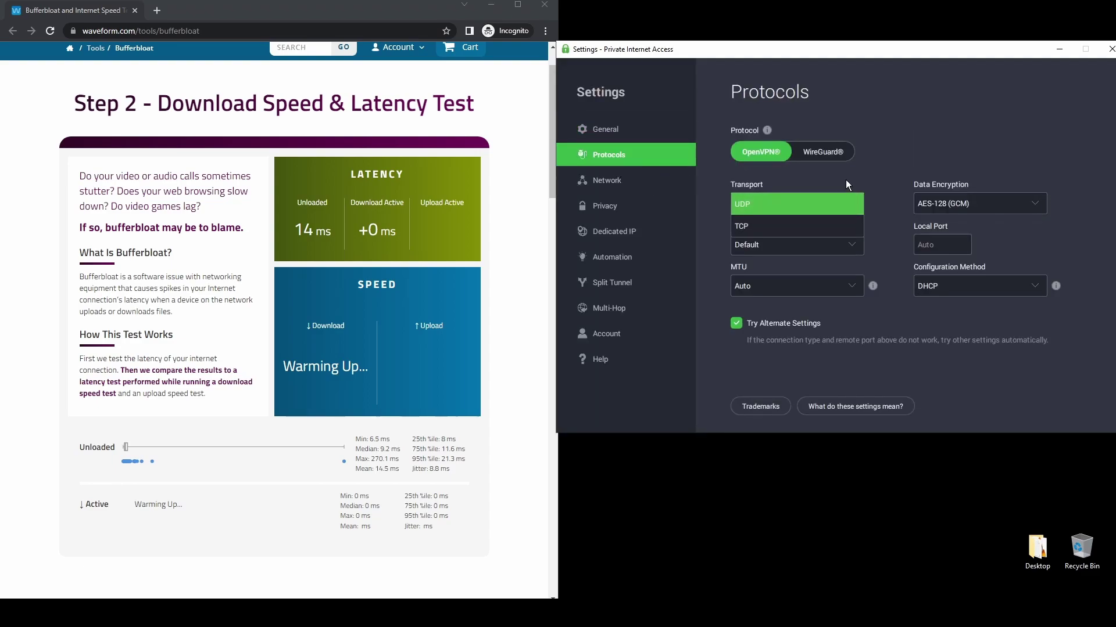
left_click(943, 200)
left_click(803, 241)
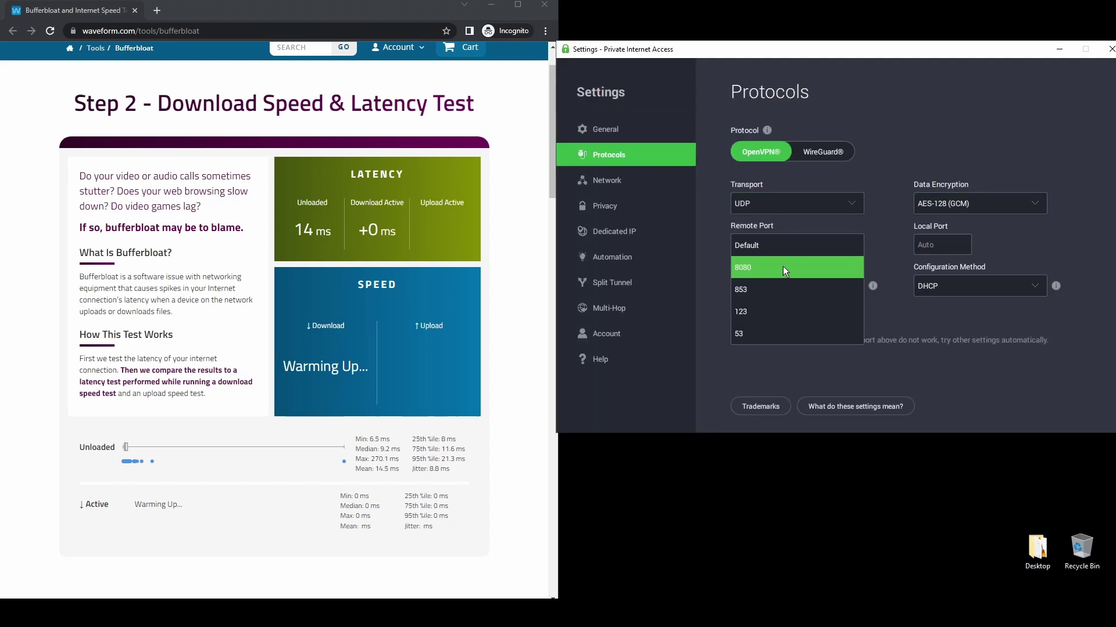
left_click(824, 292)
left_click(999, 286)
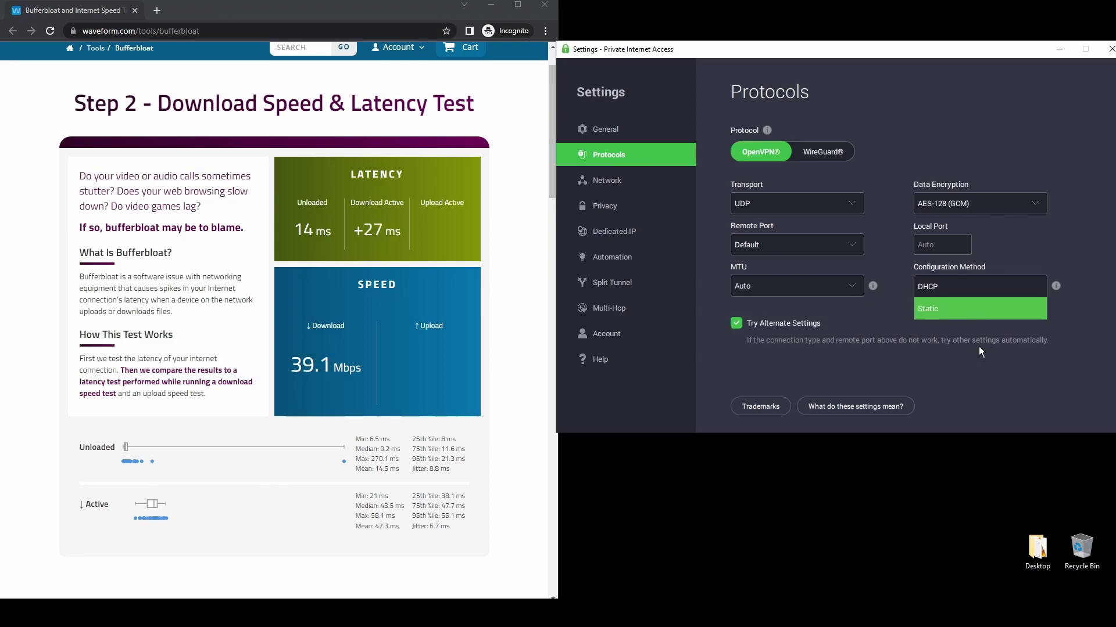
left_click(582, 191)
Step: Keep DNS on PIA DNS and browse the Privacy, Dedicated IP, Automation, Split Tunnel and Multi-Hop pages
left_click(598, 181)
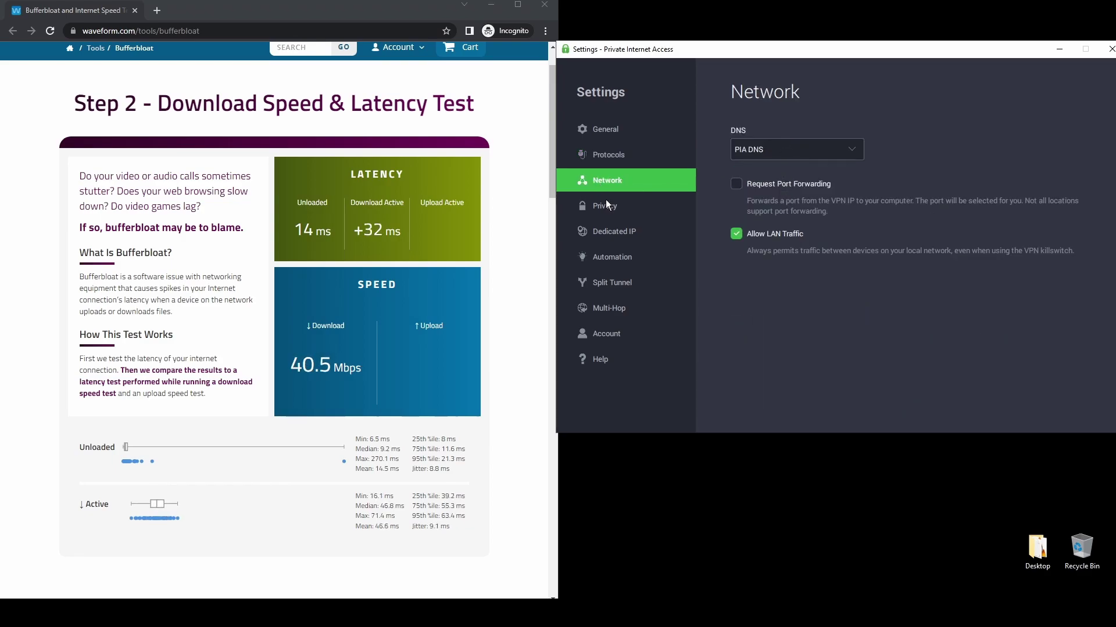
left_click(804, 146)
left_click(608, 206)
left_click(608, 206)
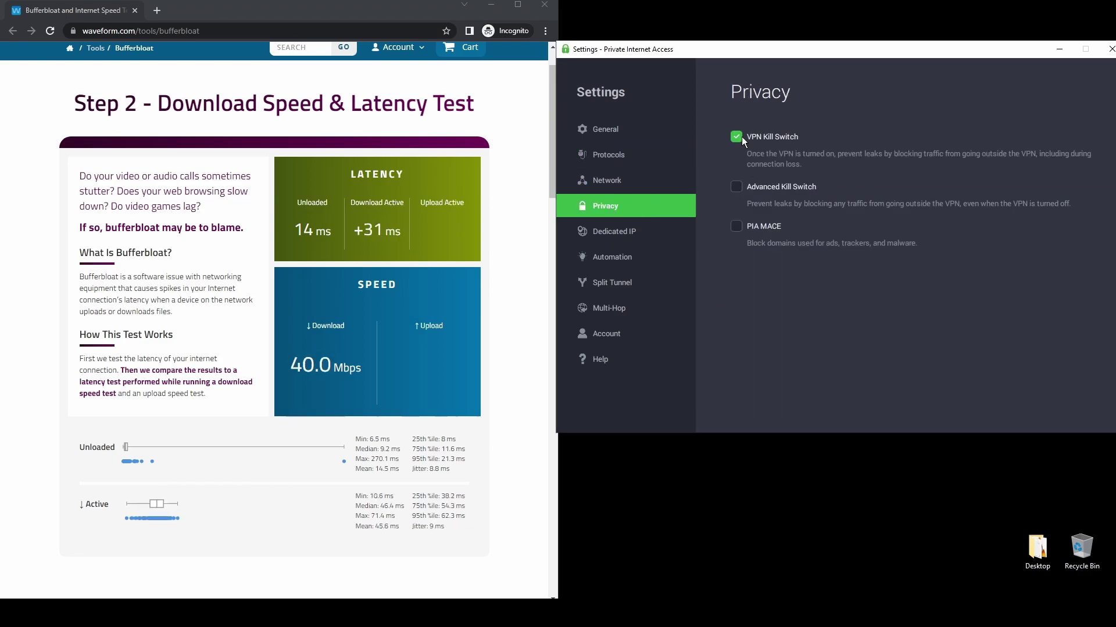
left_click(638, 233)
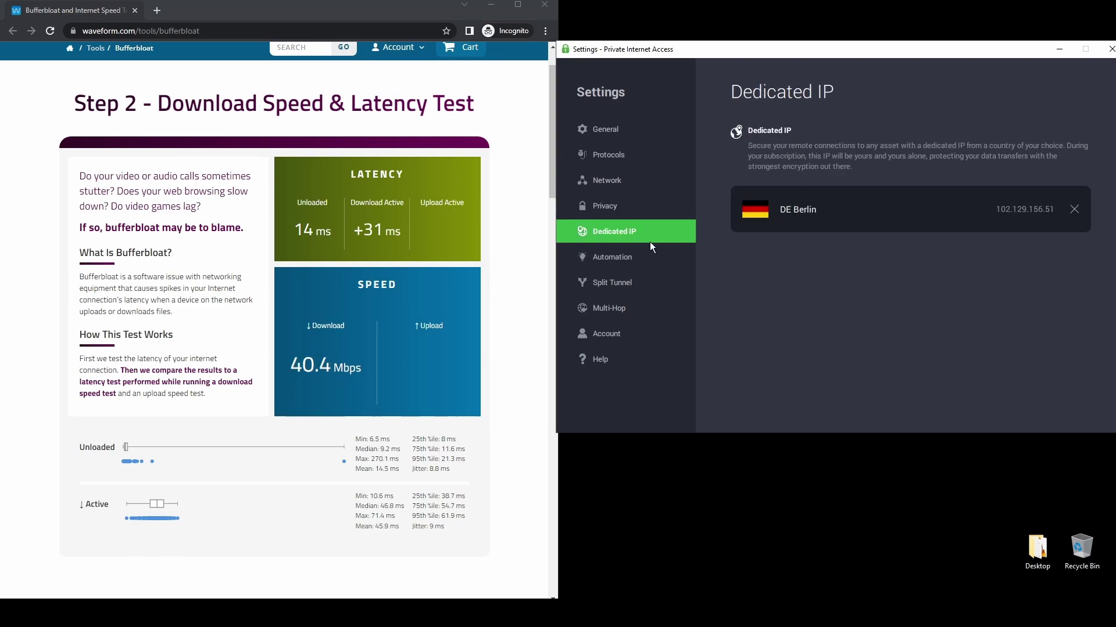
left_click(633, 260)
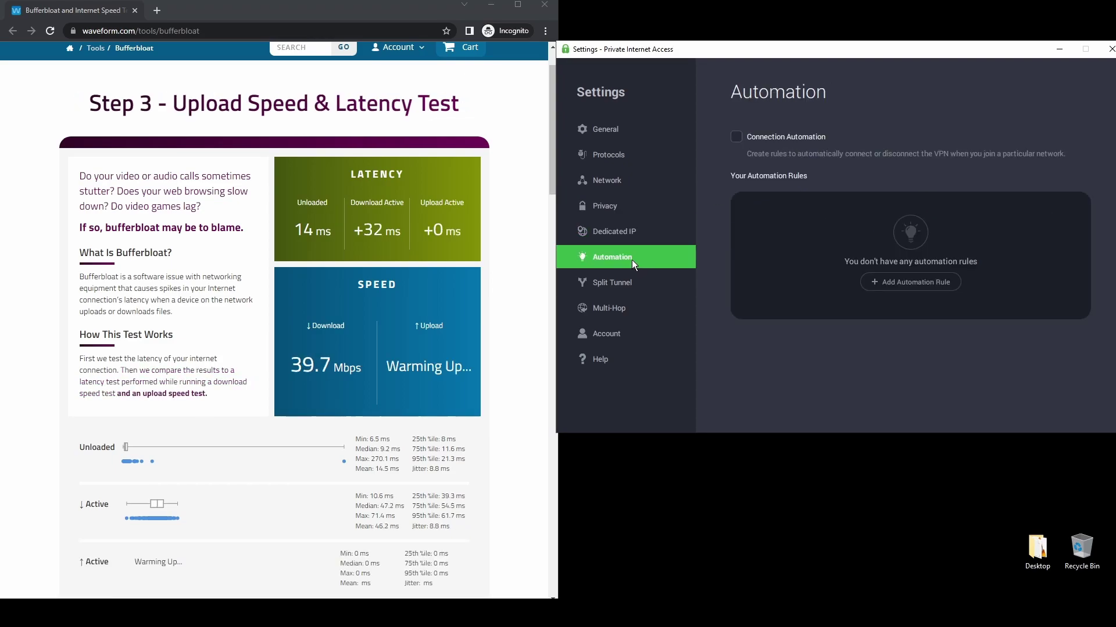
left_click(631, 286)
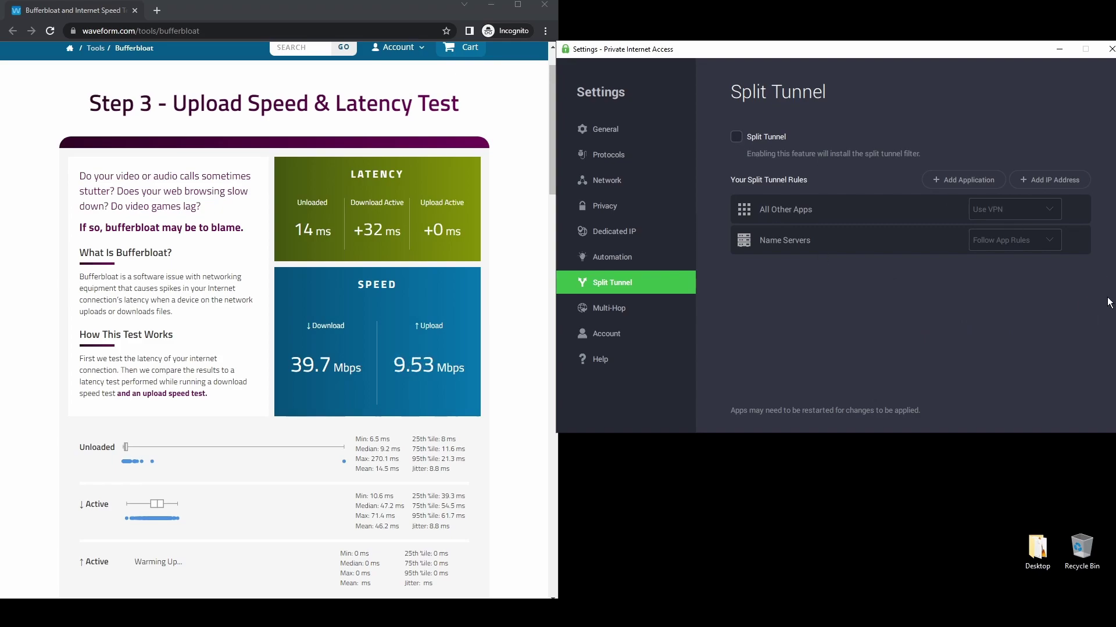
left_click(637, 308)
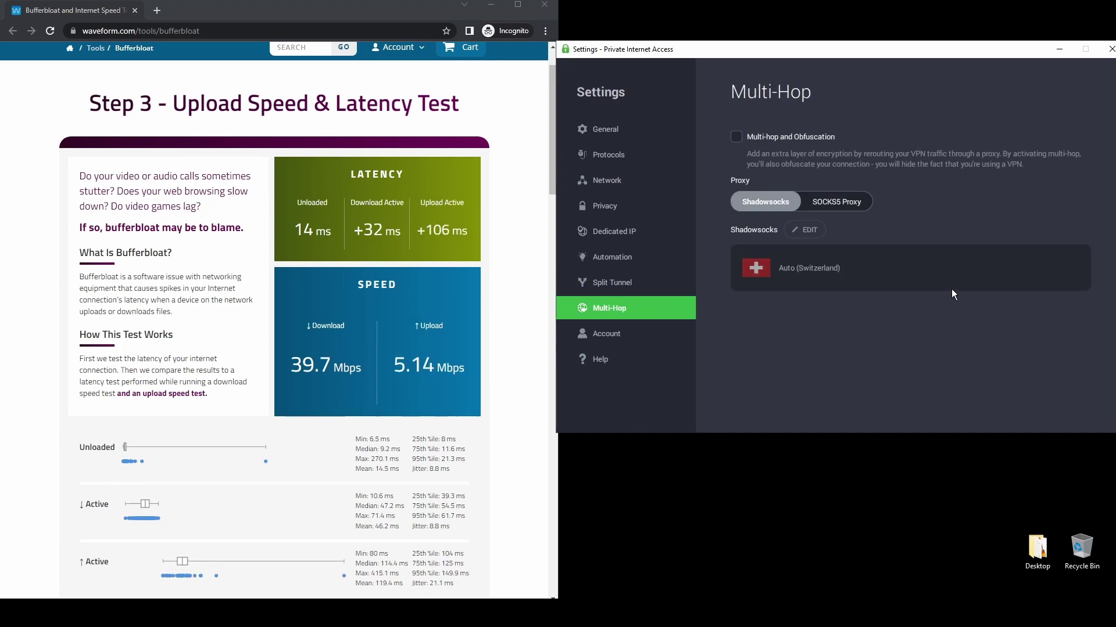
Step: Close PIA settings, connect to the automatically chosen Romania server, and expand the dashboard
left_click(1112, 49)
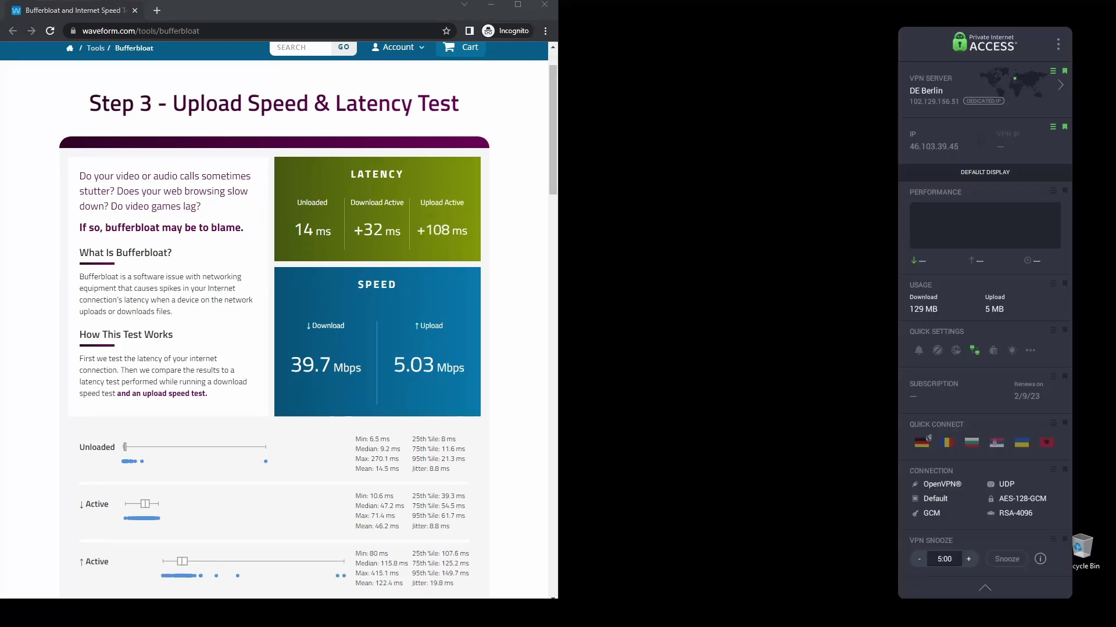
left_click(1034, 95)
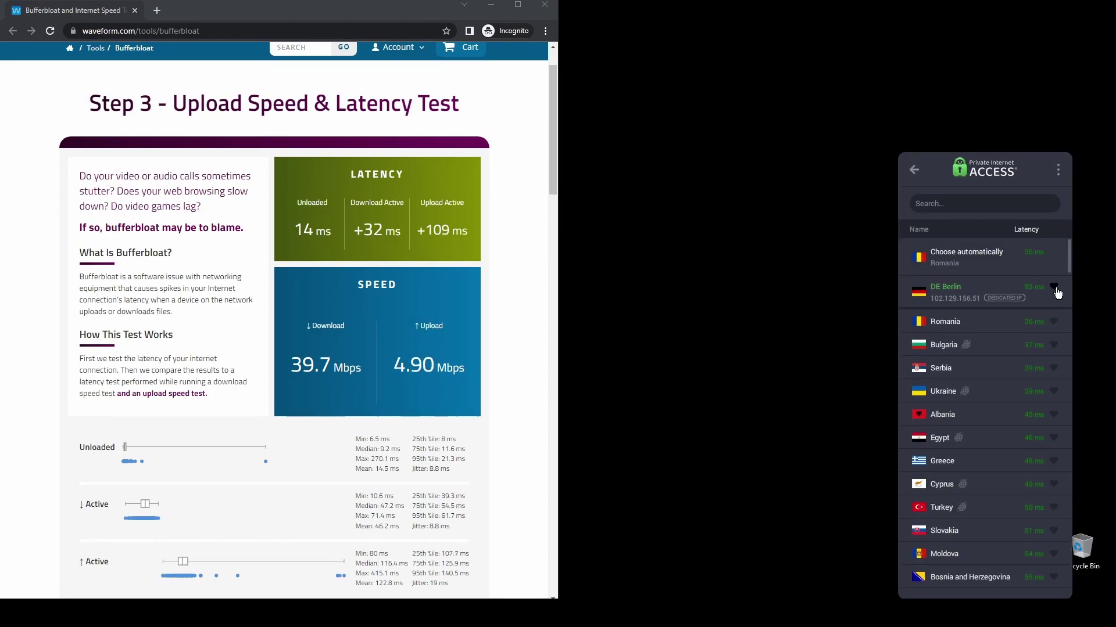
left_click(996, 251)
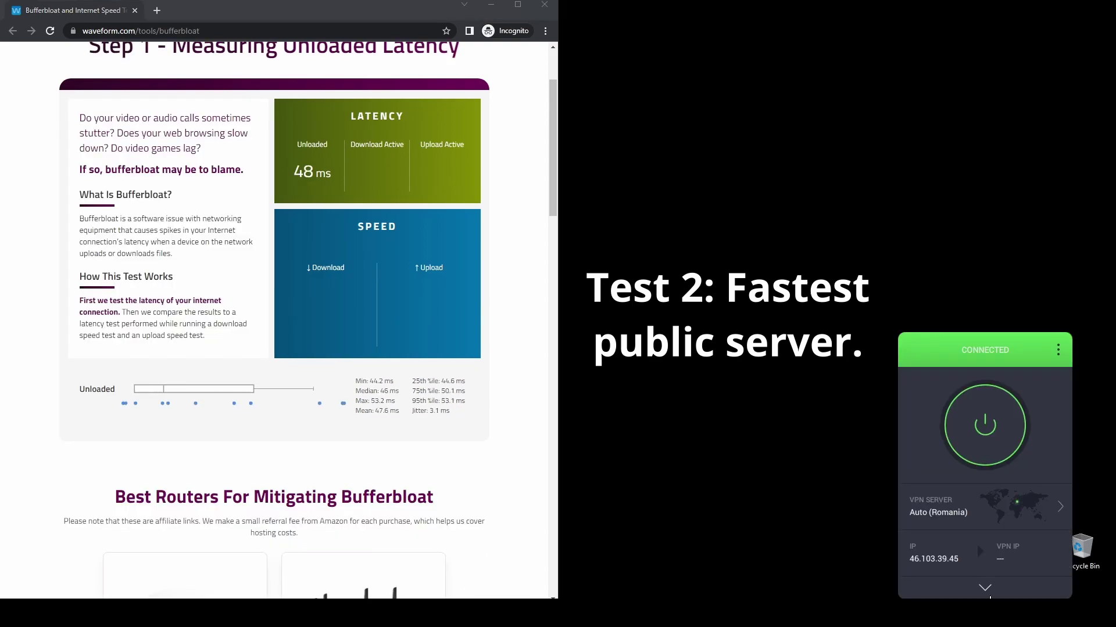
left_click(988, 591)
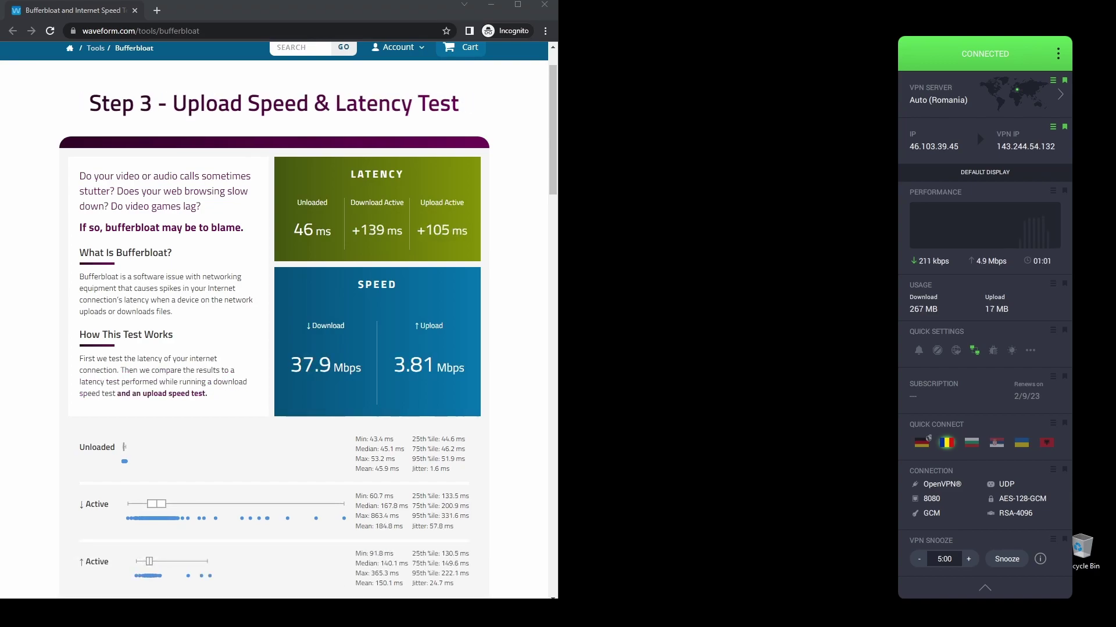
Step: Switch the PIA connection to the DE Berlin dedicated IP
scroll(398, 451, "down", 1)
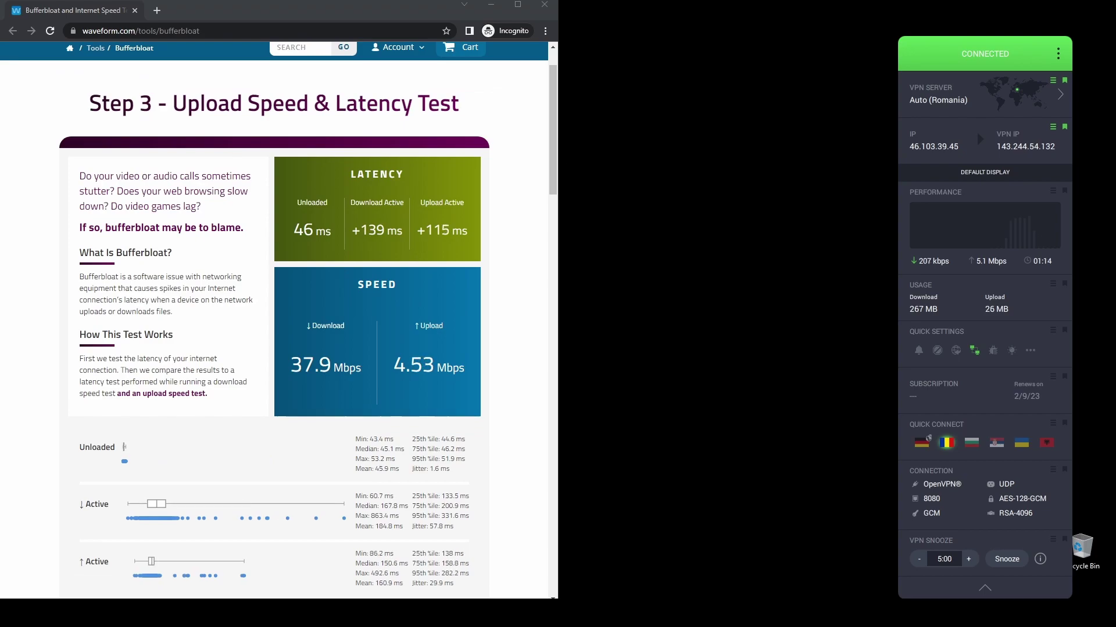
left_click(987, 98)
left_click(991, 259)
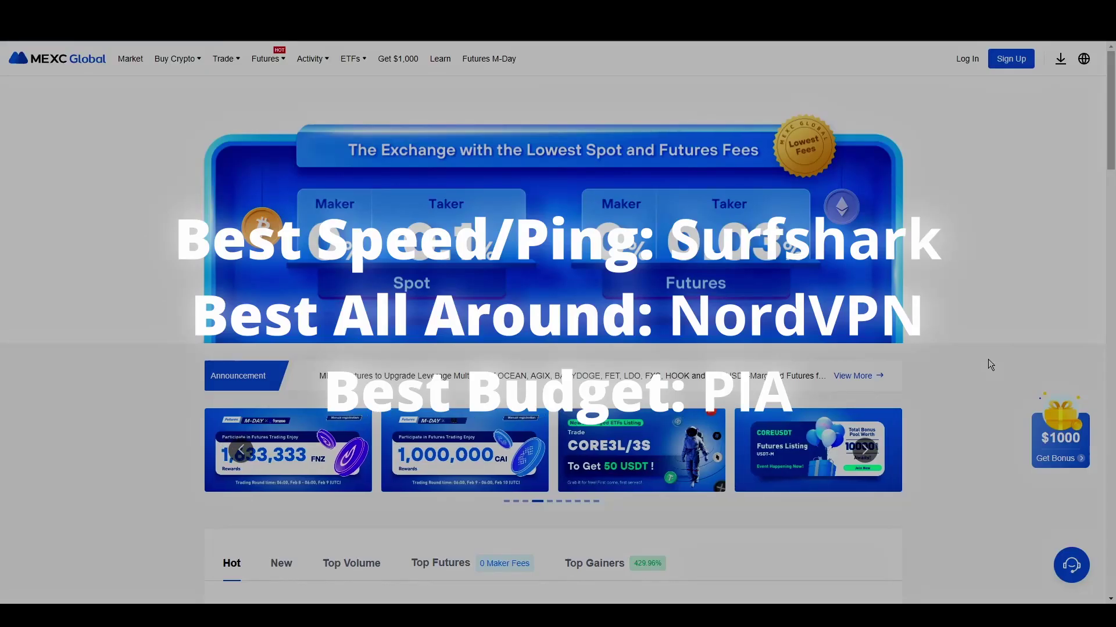
Step: Scroll the MEXC homepage down to the footer and back up to the 'Trade Anywhere with the MEXC App' section
scroll(988, 359, "down", 3)
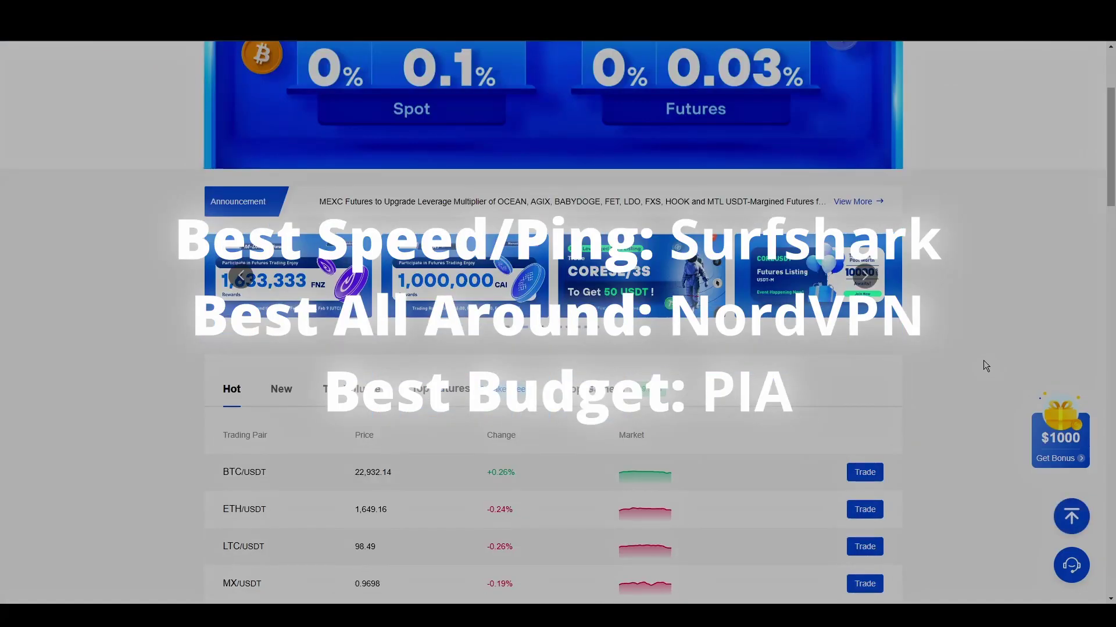
scroll(986, 364, "down", 5)
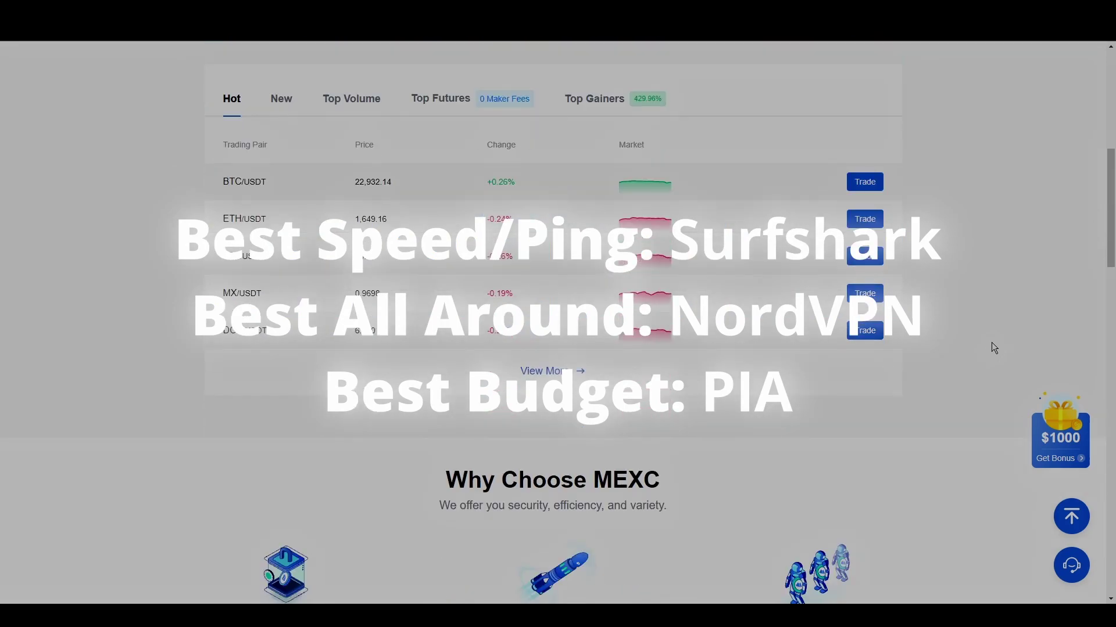
scroll(995, 348, "down", 1)
scroll(1002, 331, "down", 6)
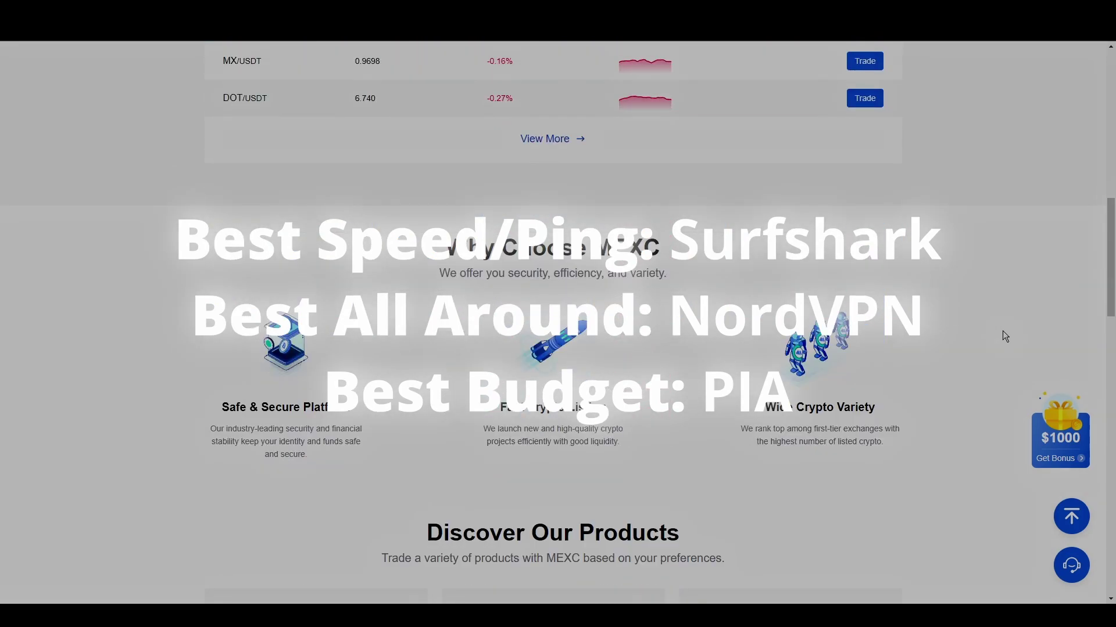
scroll(1006, 337, "down", 3)
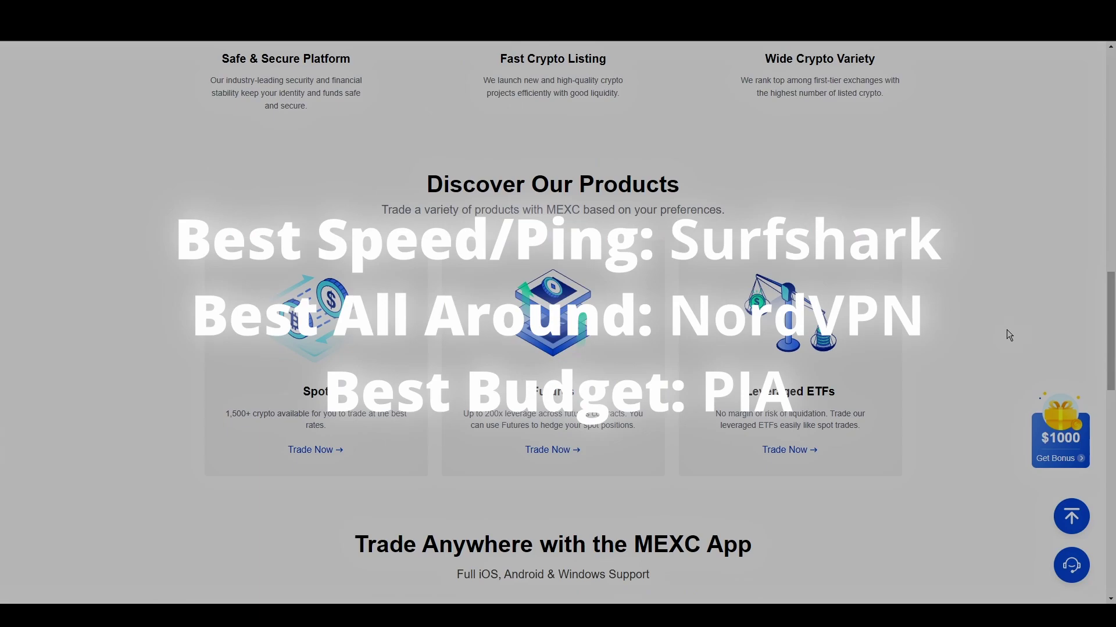
scroll(1021, 314, "down", 1)
scroll(1010, 313, "down", 6)
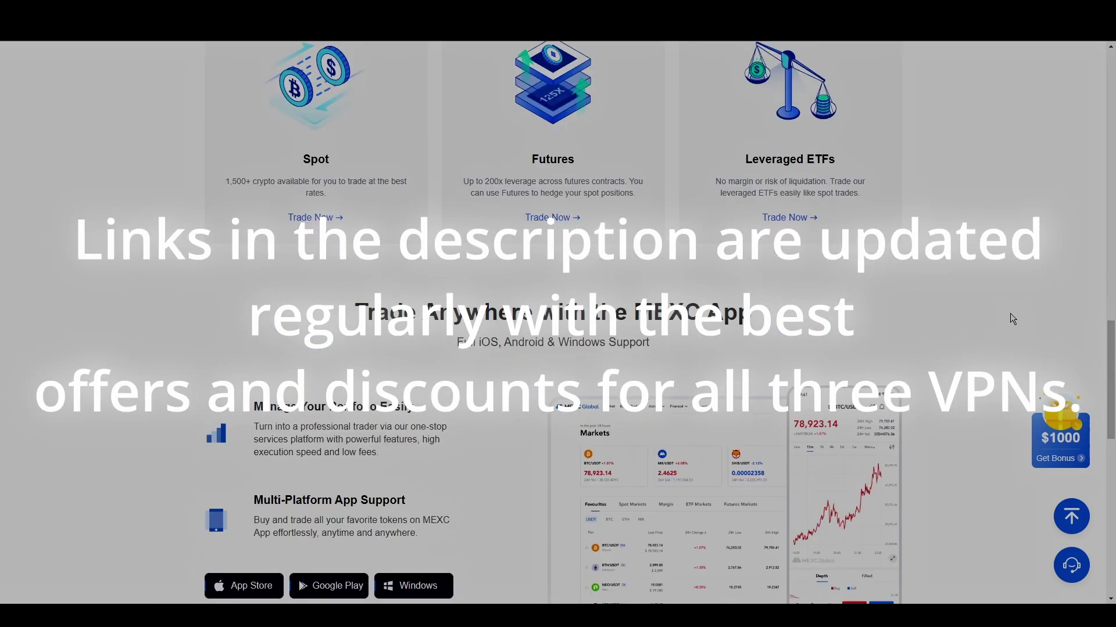
scroll(988, 332, "down", 7)
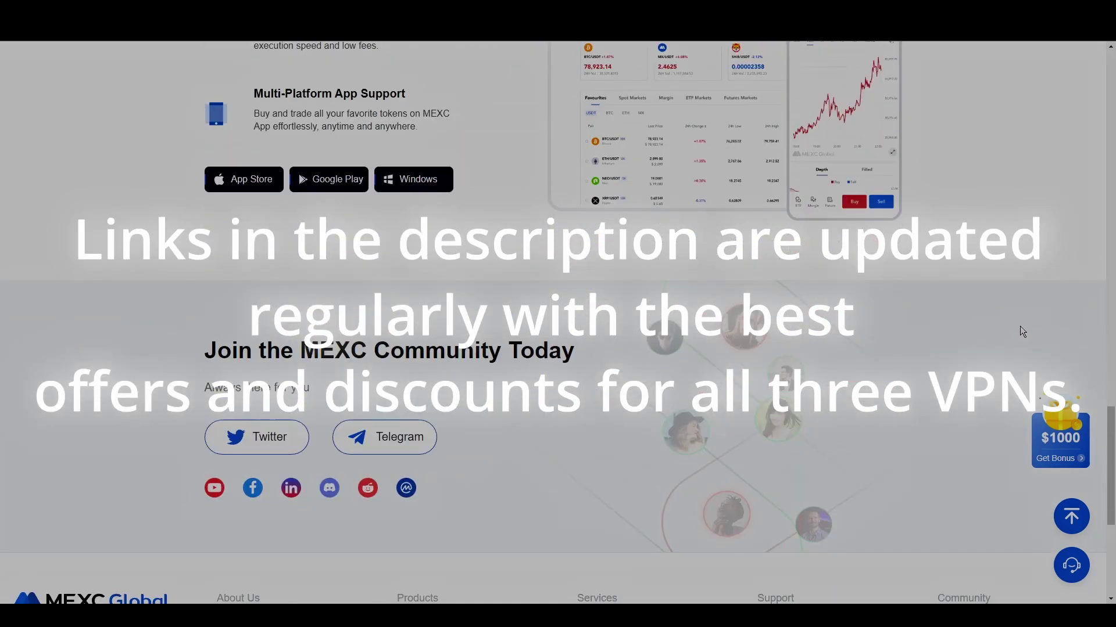
scroll(1016, 336, "up", 5)
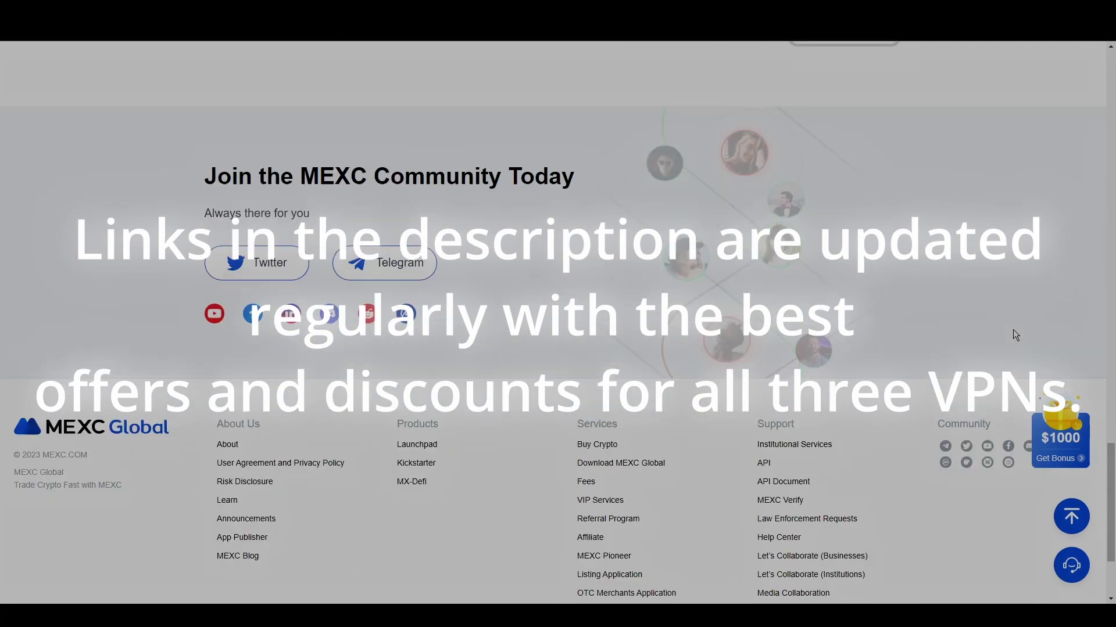
scroll(1014, 329, "up", 7)
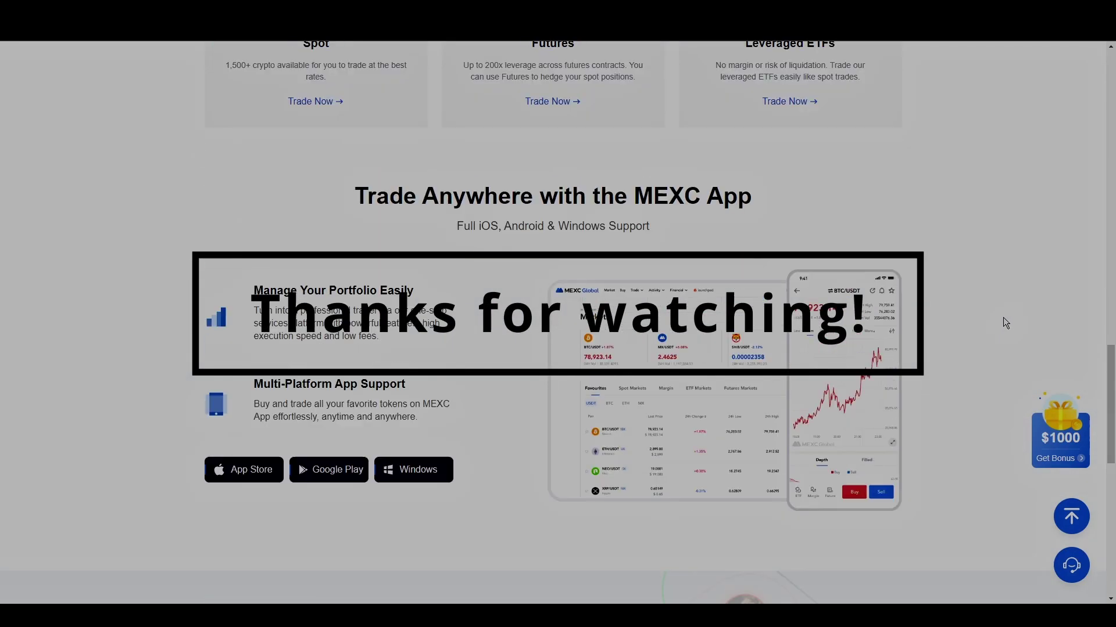